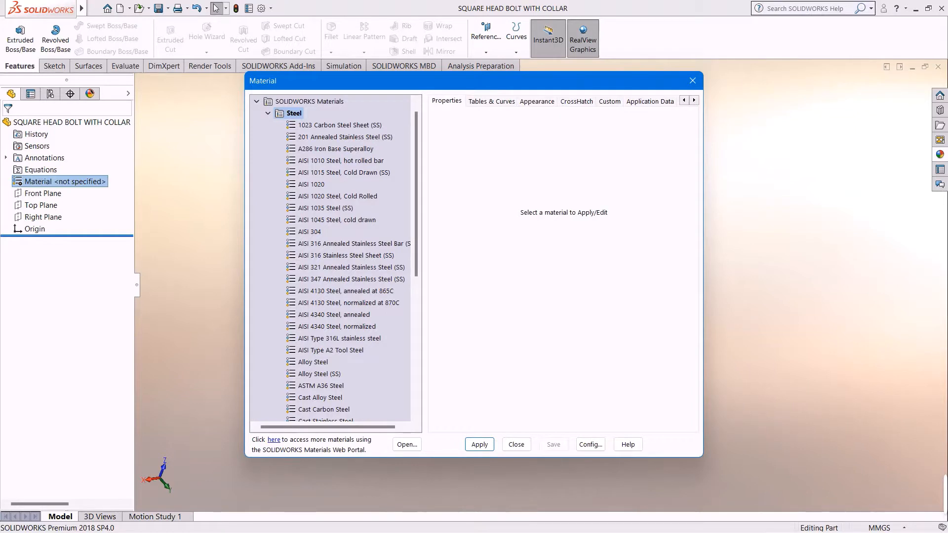
Assign the material AISI 1015 Steel, Cold Drawn (SS) to the part
click(344, 172)
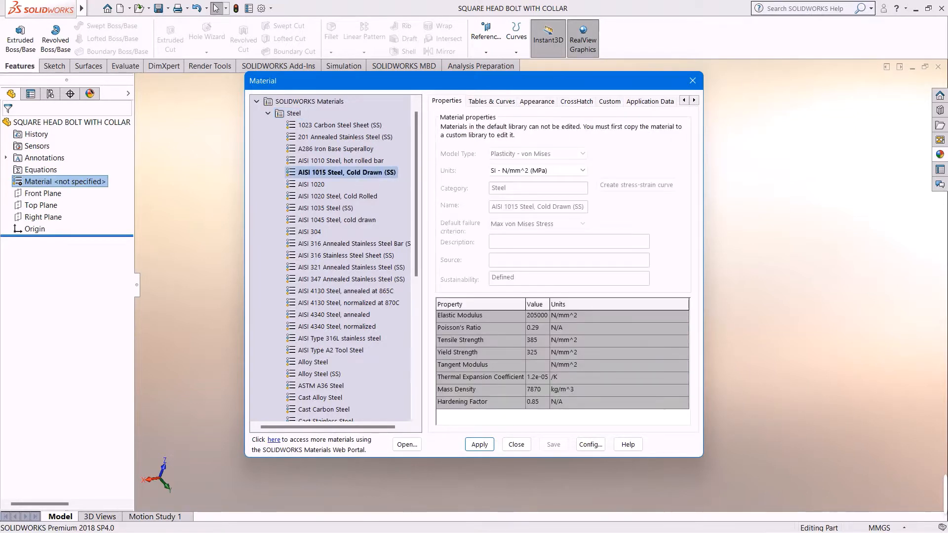
click(479, 445)
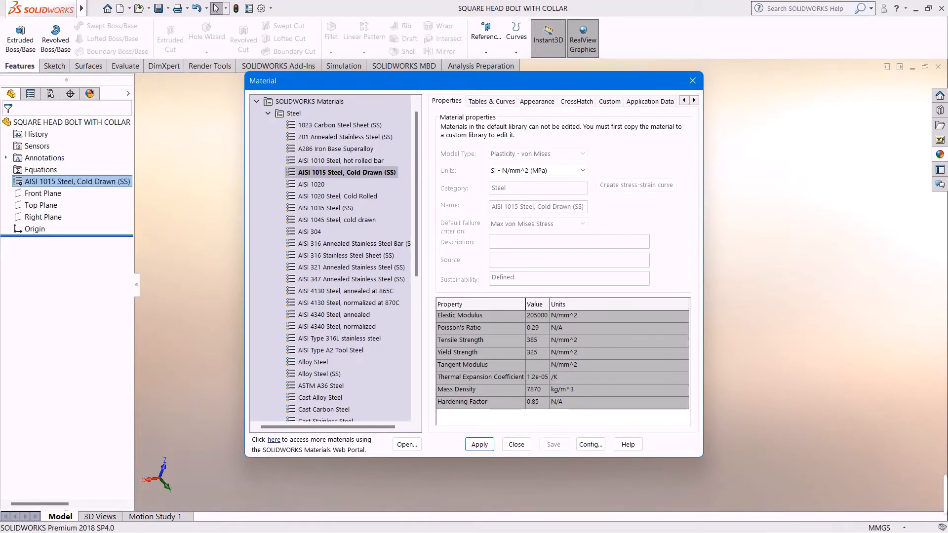
click(517, 444)
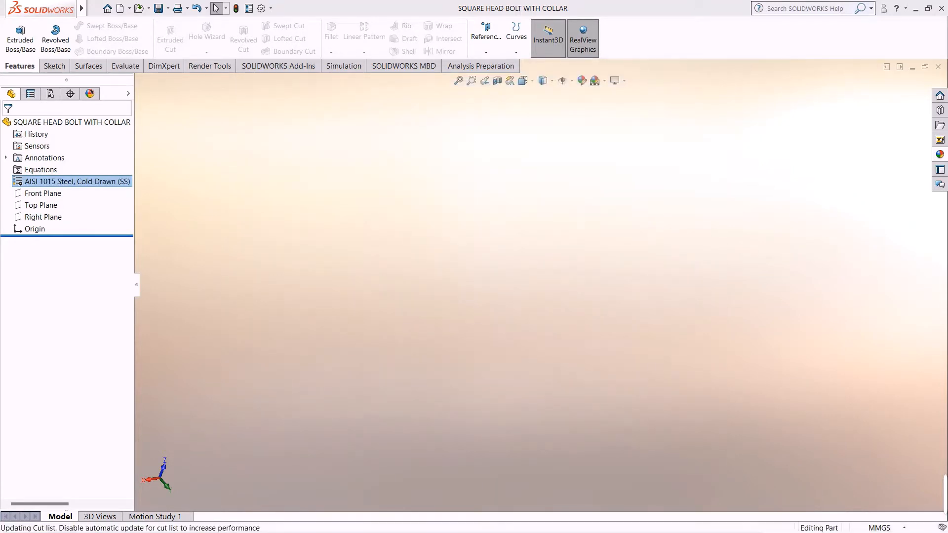
Sketch a closed L-shaped profile from the origin on the Right Plane, with a short upright leg and a longer horizontal leg
right_click(46, 217)
click(55, 203)
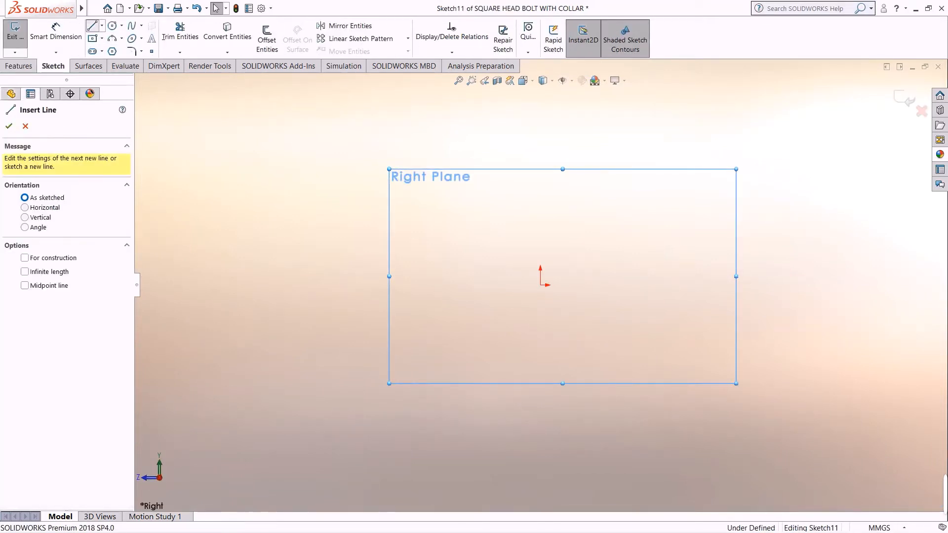
click(540, 285)
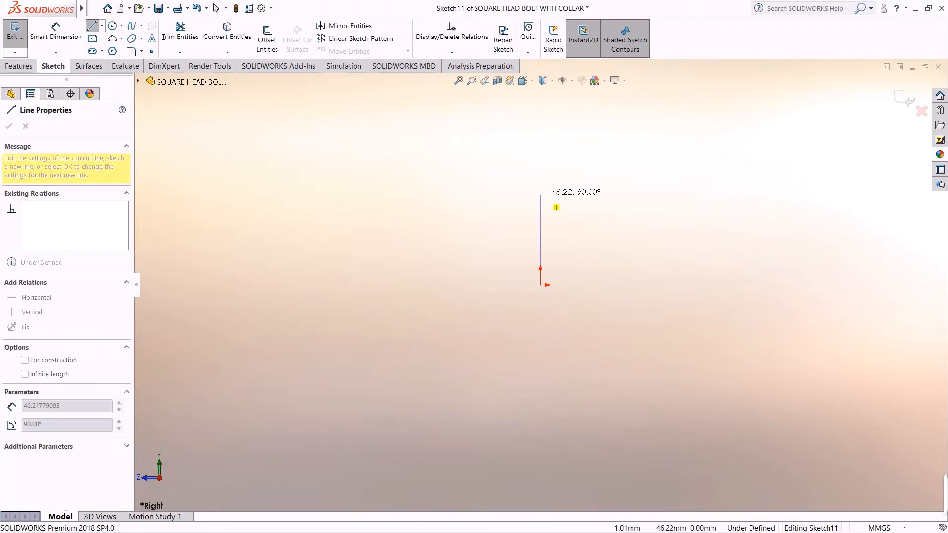
click(540, 195)
double_click(580, 195)
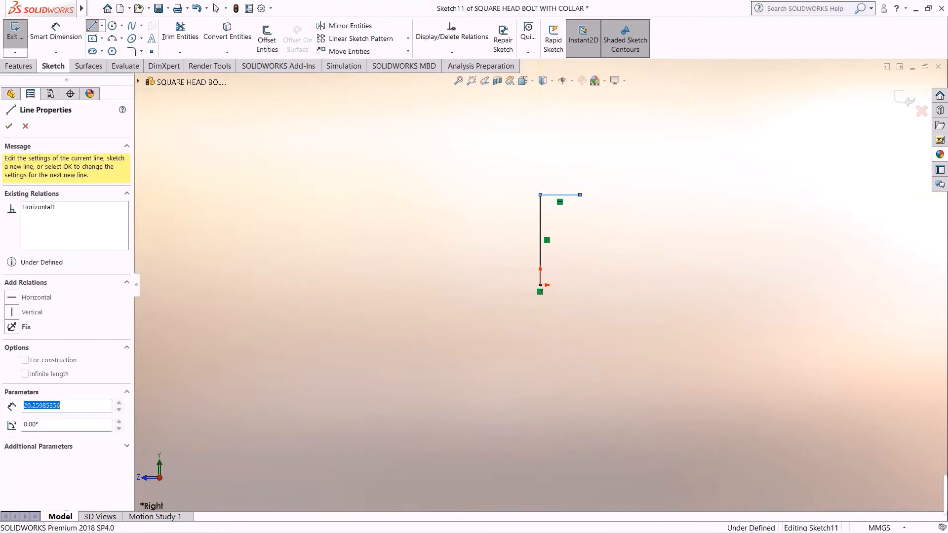
click(579, 195)
double_click(579, 254)
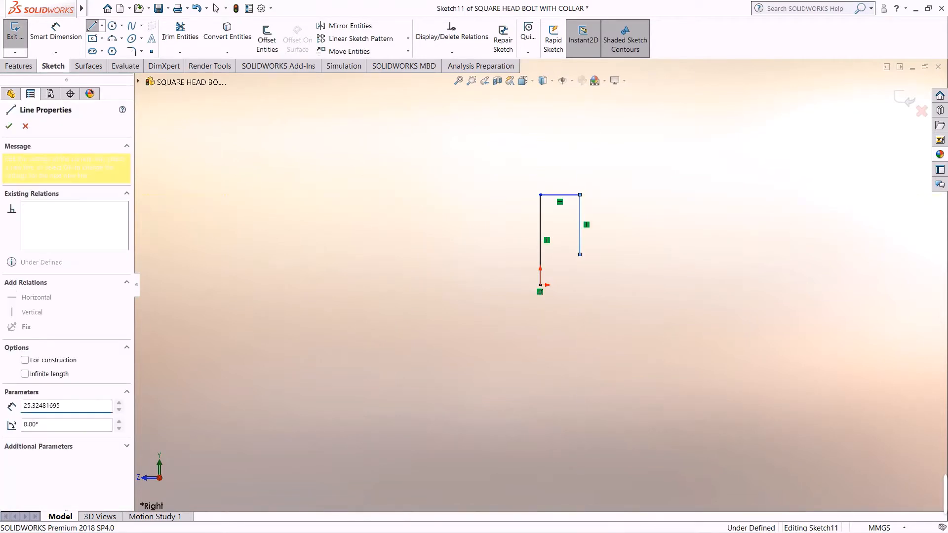
click(579, 254)
click(749, 254)
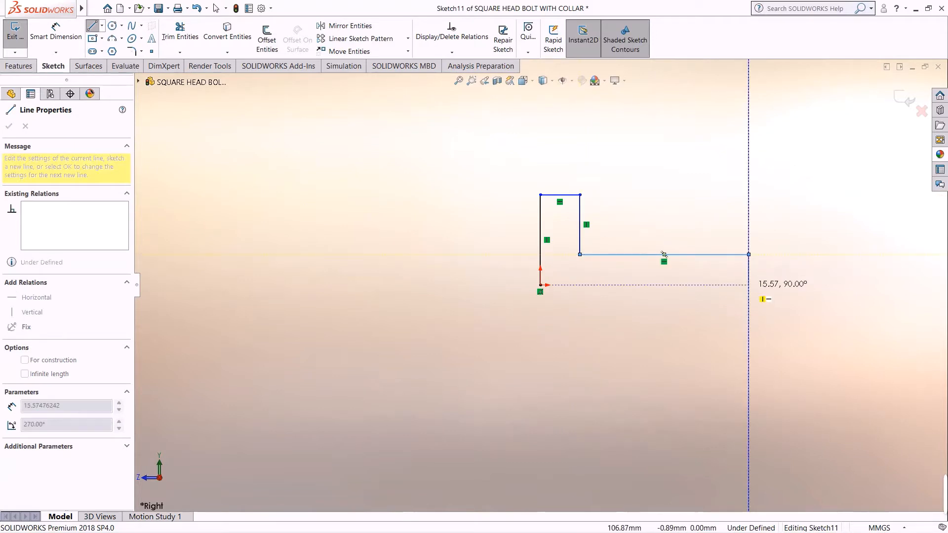
click(748, 285)
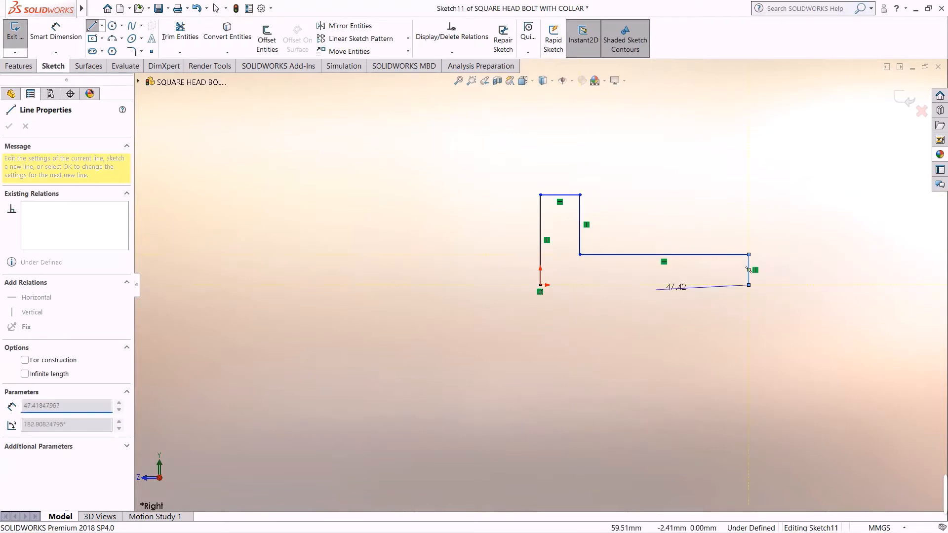
click(540, 285)
key(Escape)
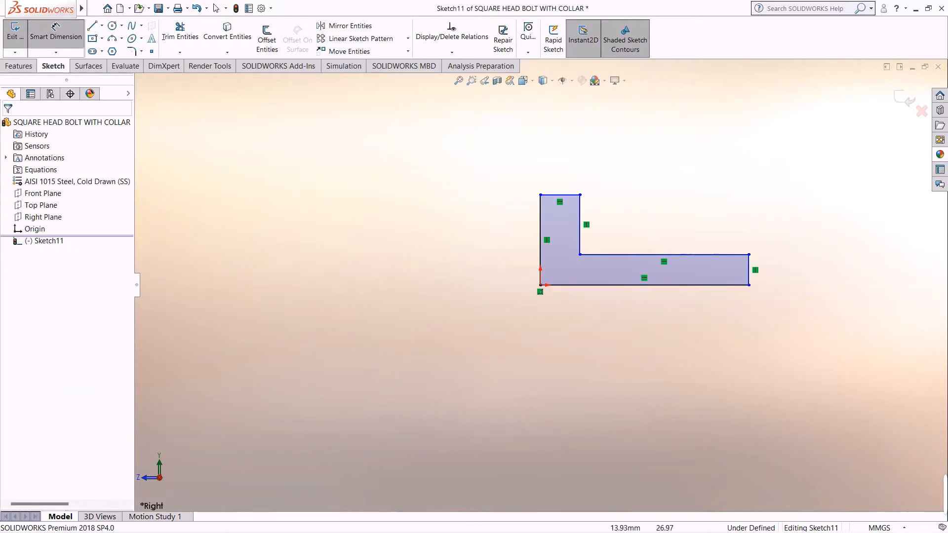
Dimension the upper edge of the horizontal leg to 20 mm and the top edge of the upright leg to 3.10 mm
click(661, 254)
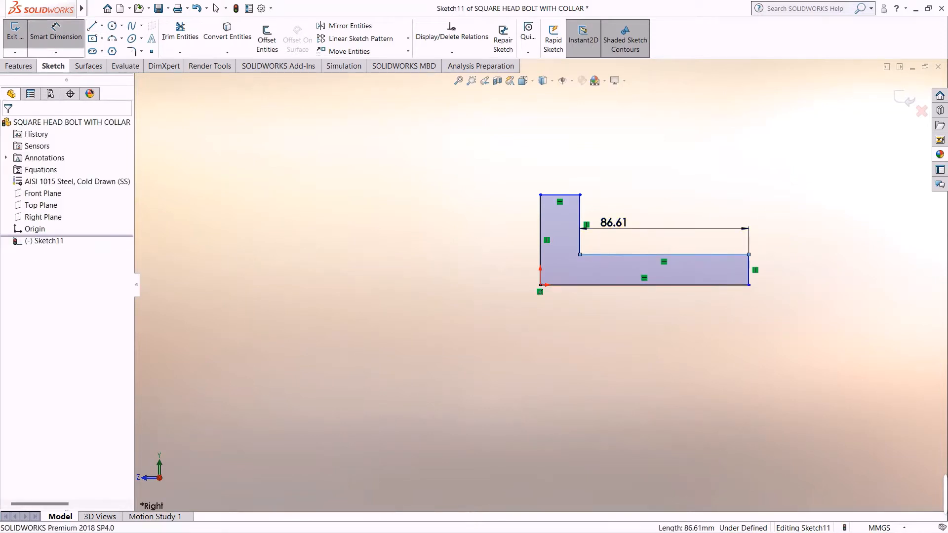
click(615, 226)
text(20)
key(Return)
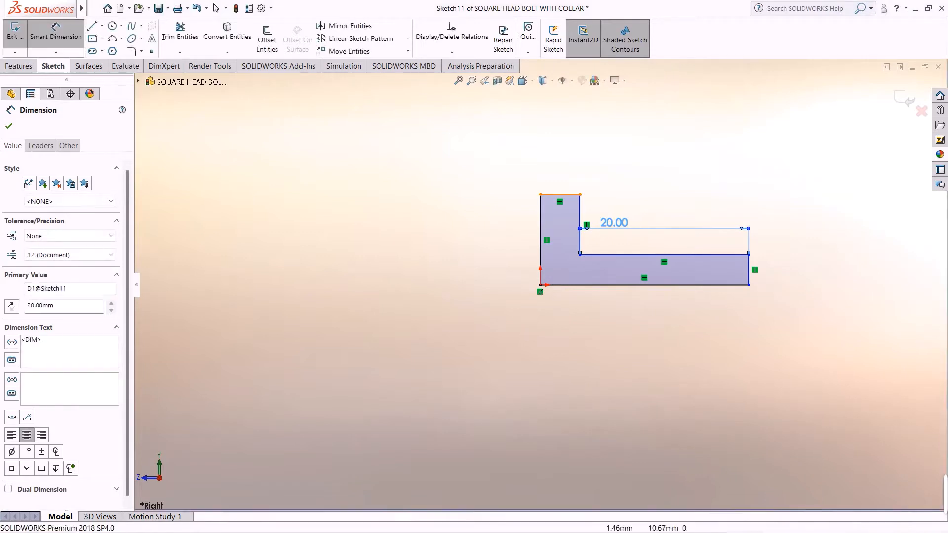
click(559, 195)
click(552, 170)
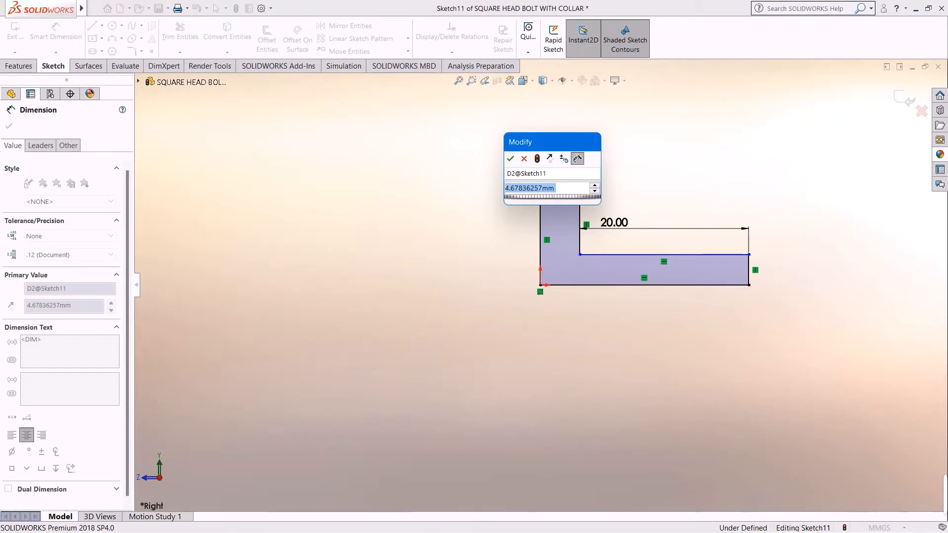
text(5.45)
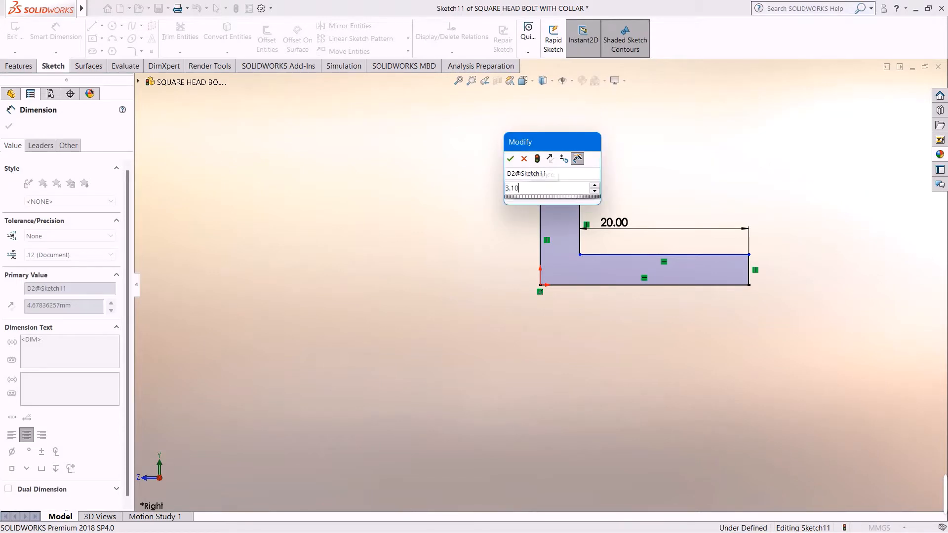
key(Return)
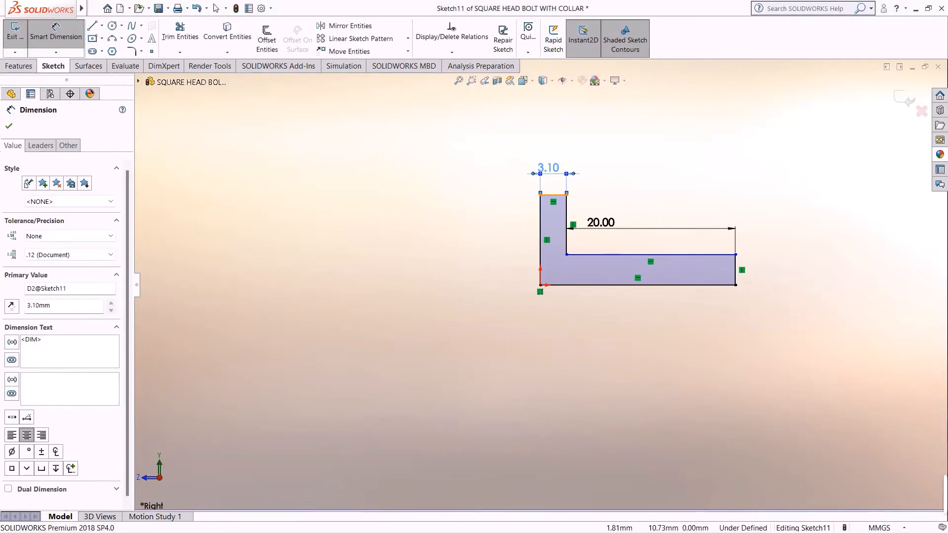
Dimension the upright leg's height from its top edge to the profile's base line as 18/2 mm
click(553, 195)
click(548, 285)
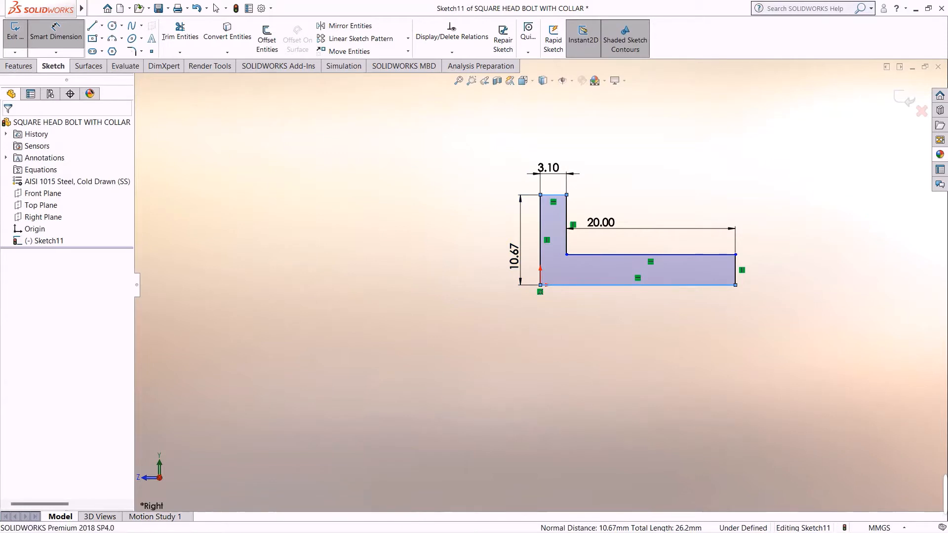
click(520, 255)
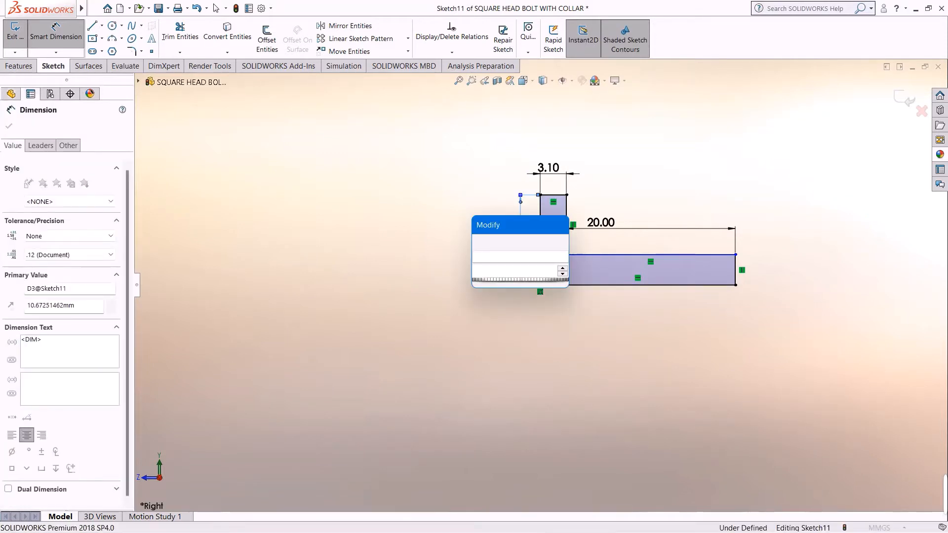
text(10.67)
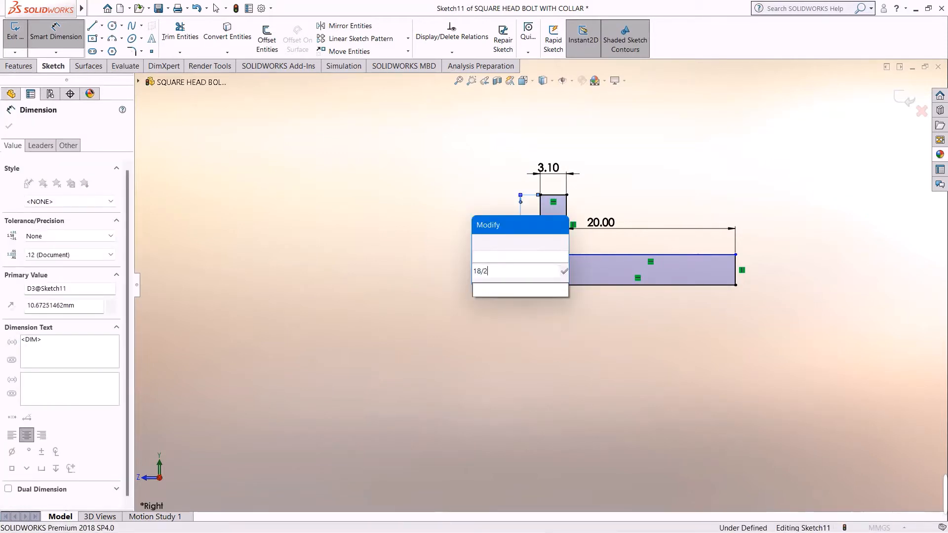
key(Return)
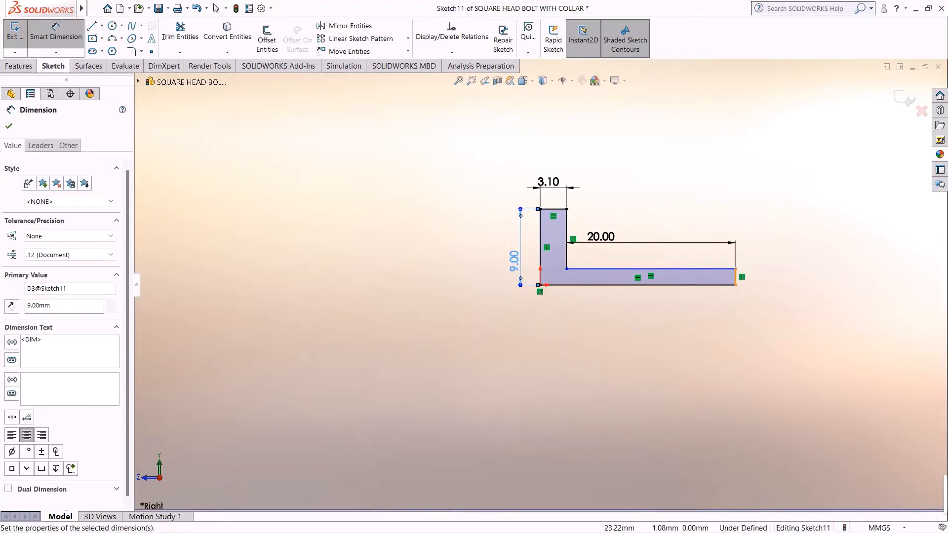
Dimension the vertical edge at the free end of the horizontal leg, keeping its drawn length
click(736, 277)
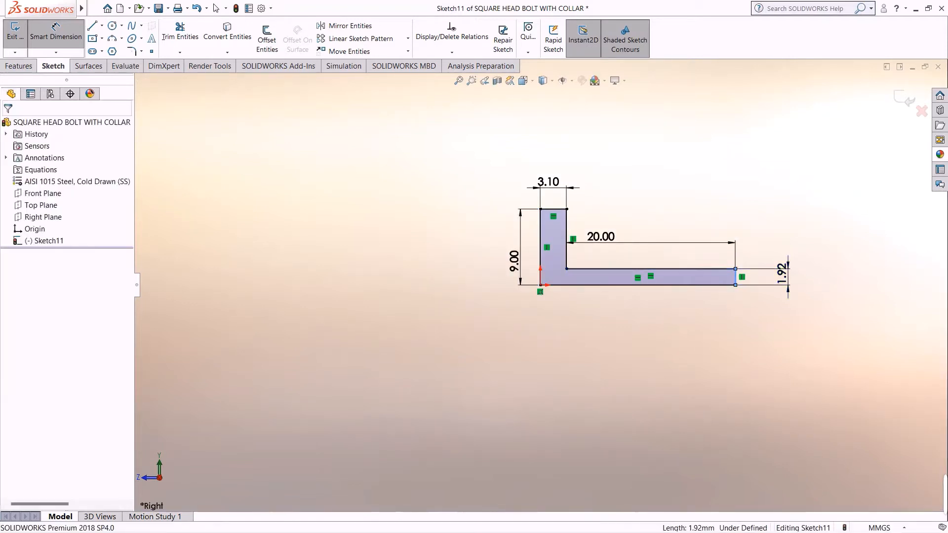
click(784, 274)
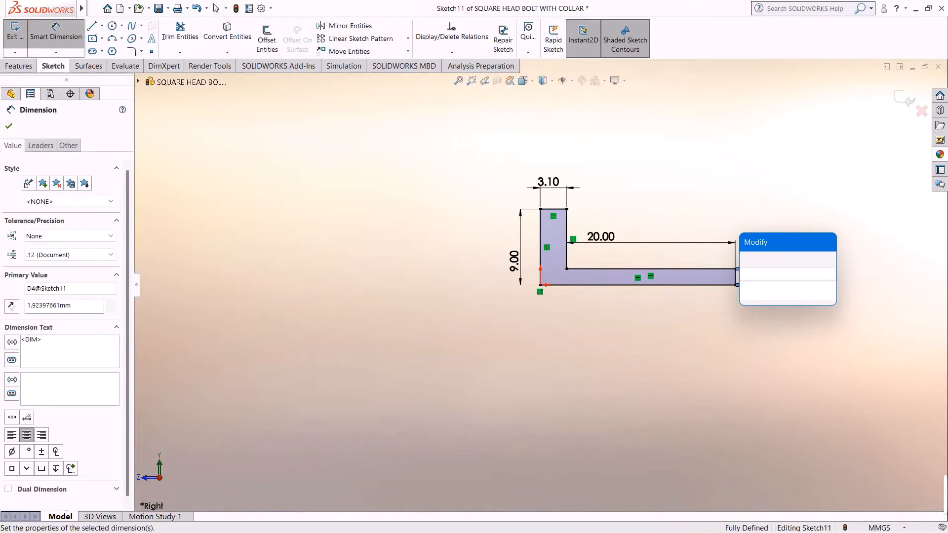
key(Escape)
Add an angle-distance sketch chamfer of 1.66 mm at 25 degrees to the upper corner at the horizontal leg's free end
scroll(718, 285, down, 3)
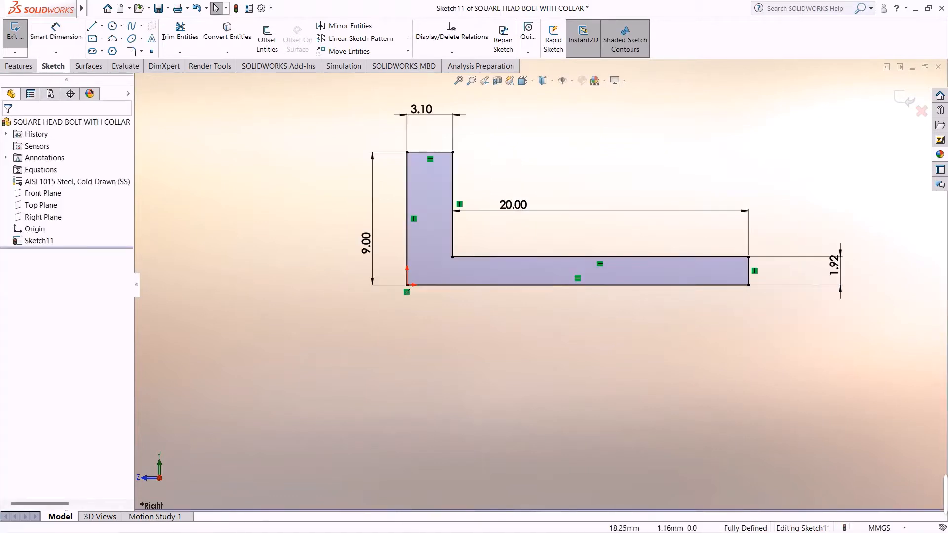
scroll(811, 249, down, 3)
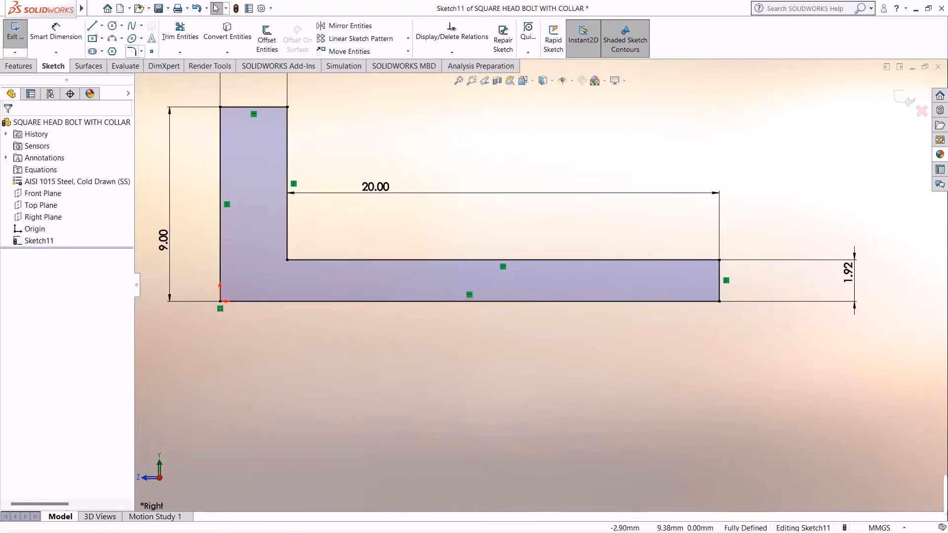
click(141, 51)
click(158, 76)
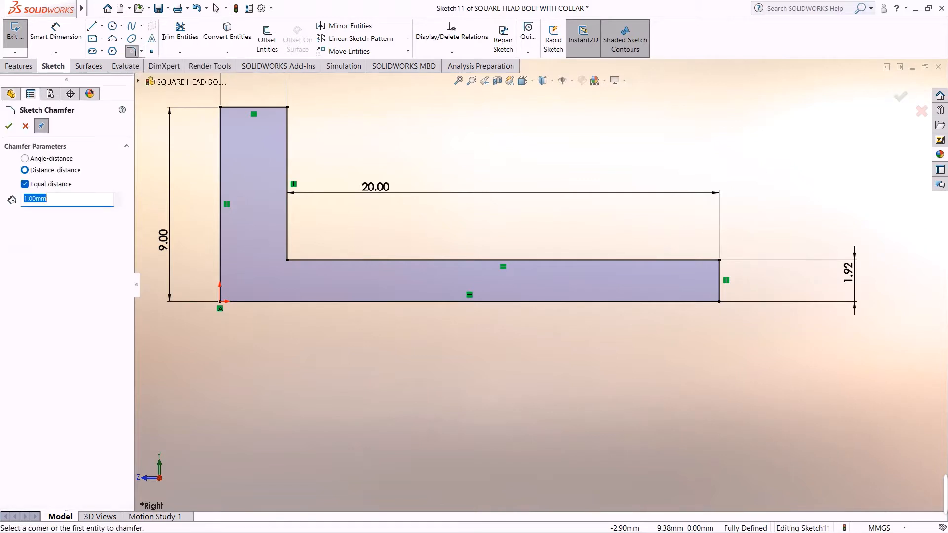
click(25, 159)
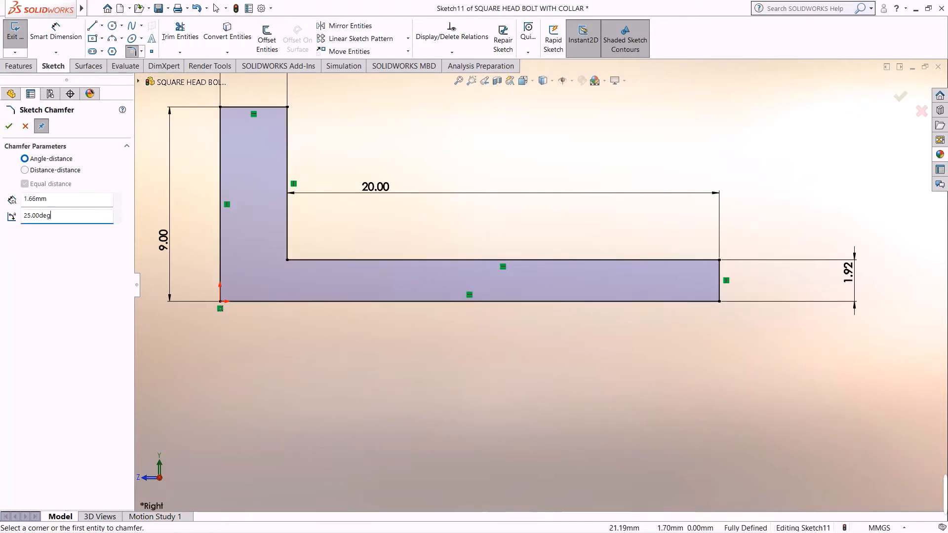
click(679, 259)
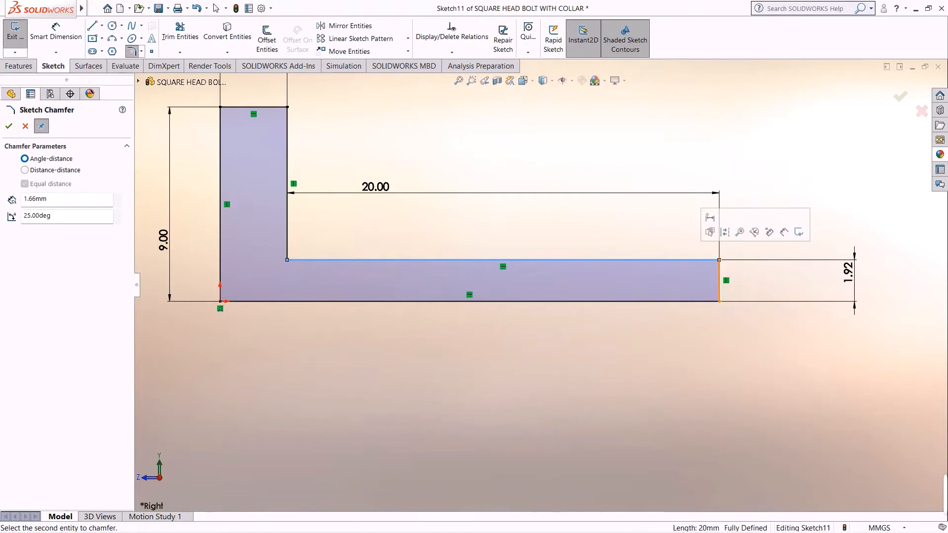
click(719, 264)
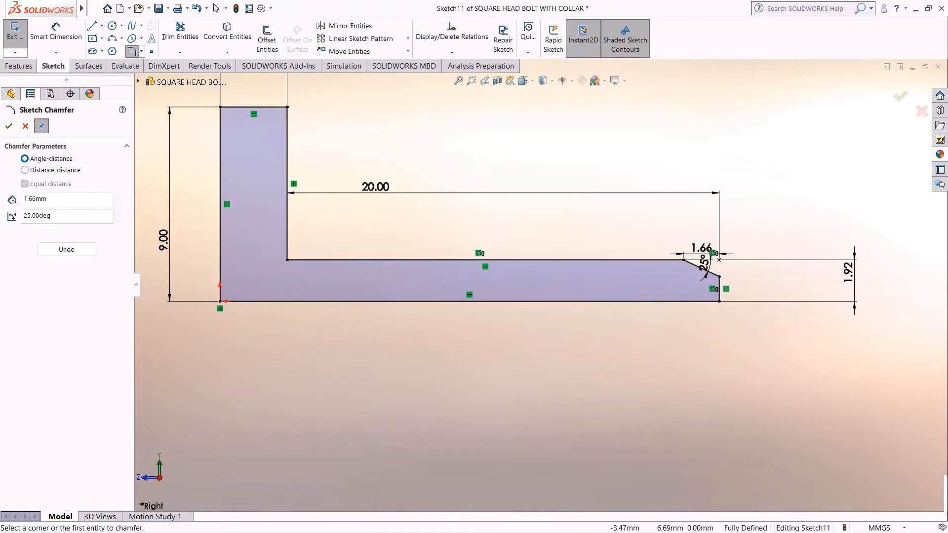
key(Escape)
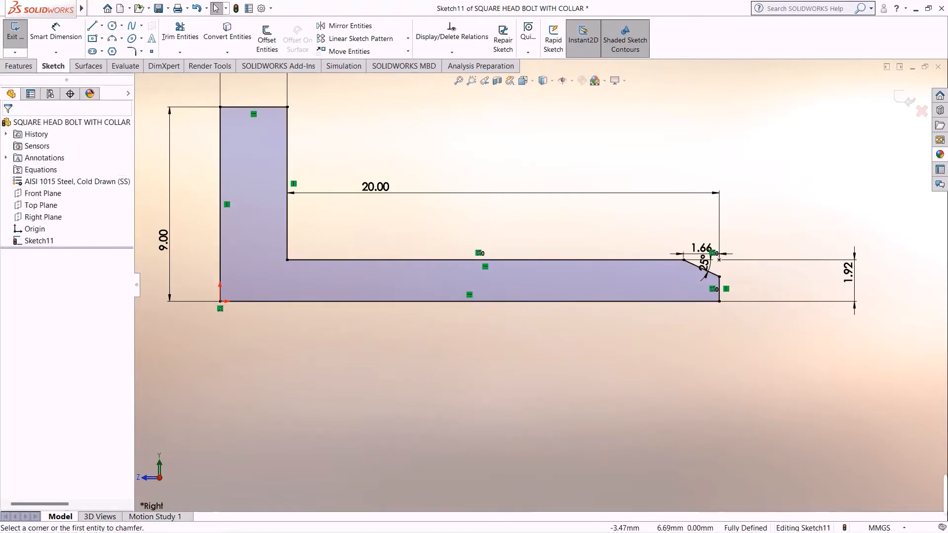
Try to dimension the shortened vertical edge below the chamfer
click(56, 32)
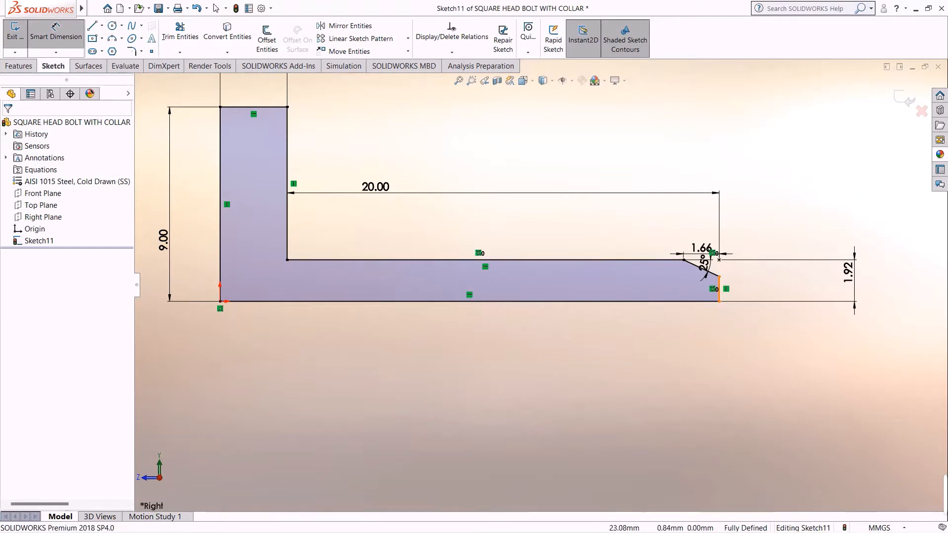
click(718, 289)
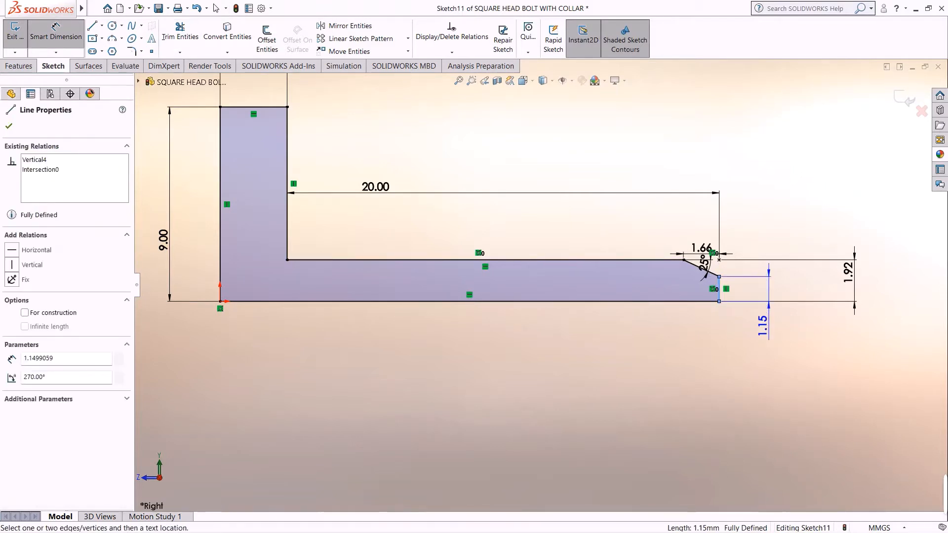
click(763, 326)
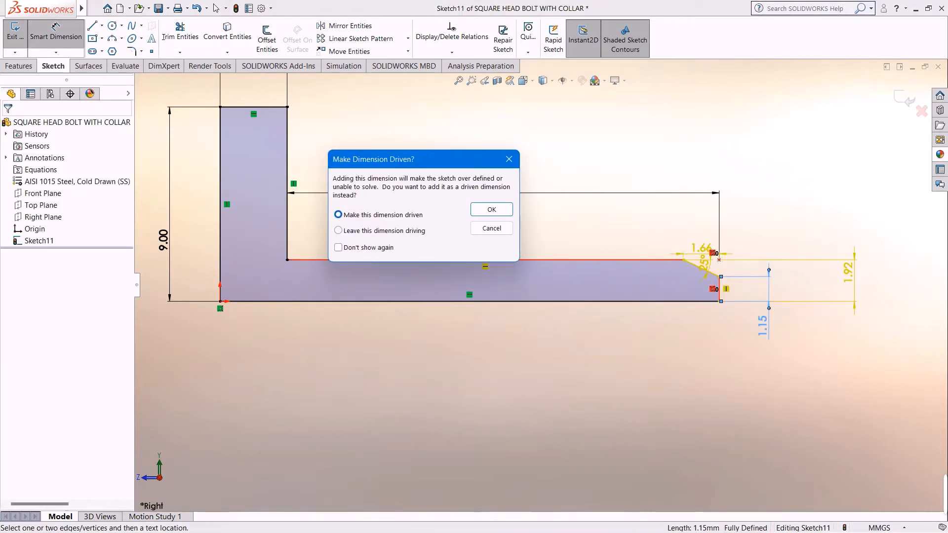
key(Escape)
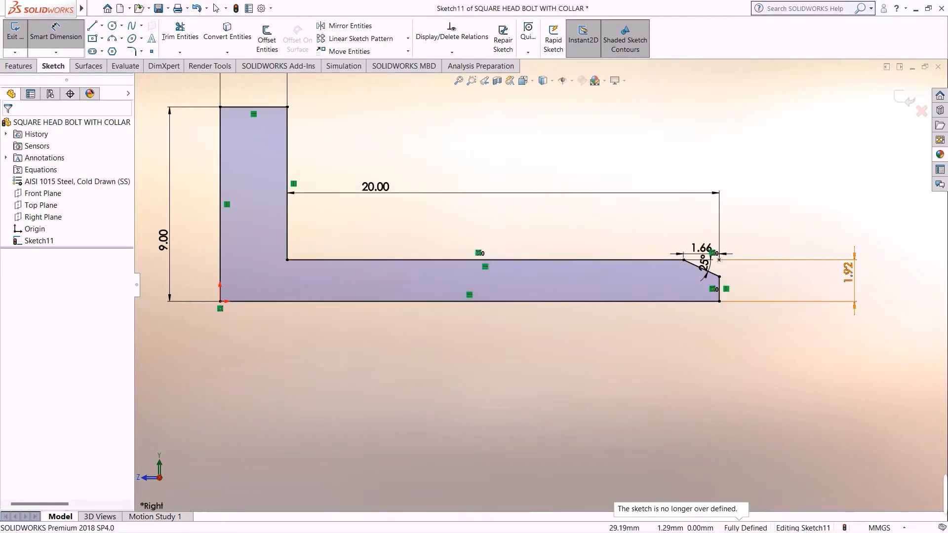
Delete the 1.92 mm height dimension at the free end of the horizontal leg
right_click(812, 269)
click(840, 306)
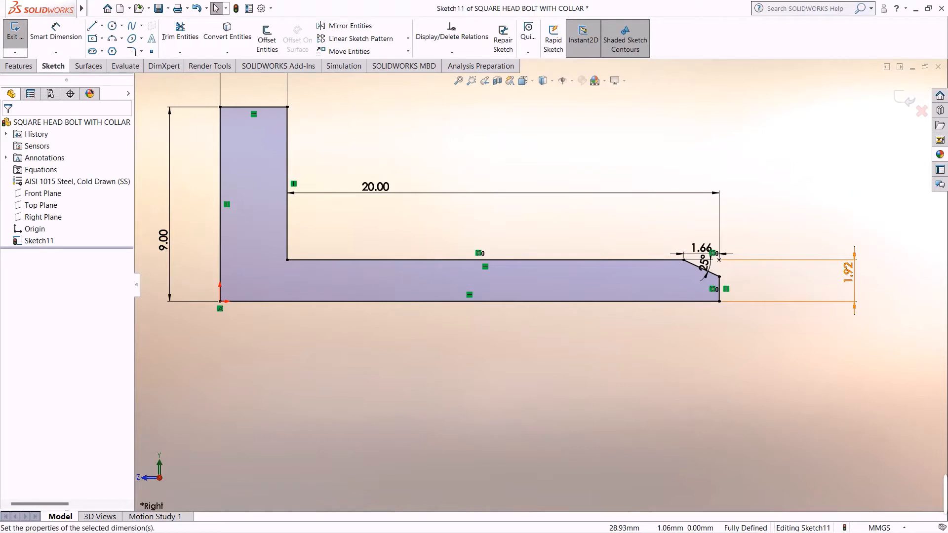
click(848, 273)
right_click(848, 273)
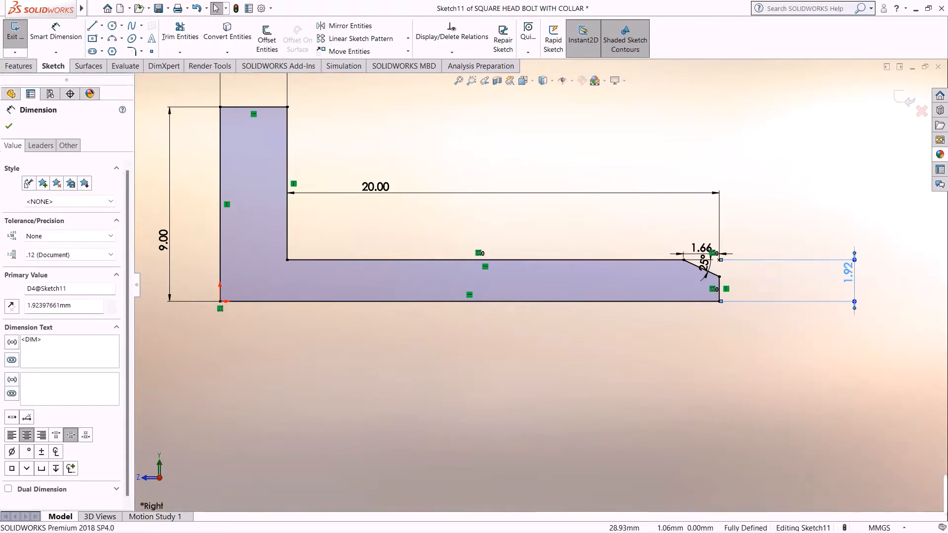
click(793, 399)
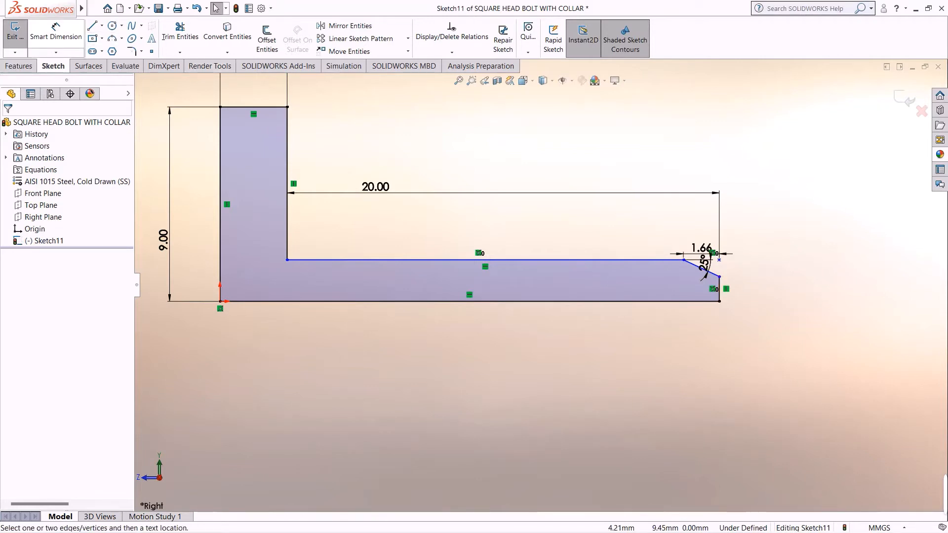
Dimension the vertical edge below the chamfer at the shank's free end and set it to 7.5/2 (3.75 mm)
click(55, 33)
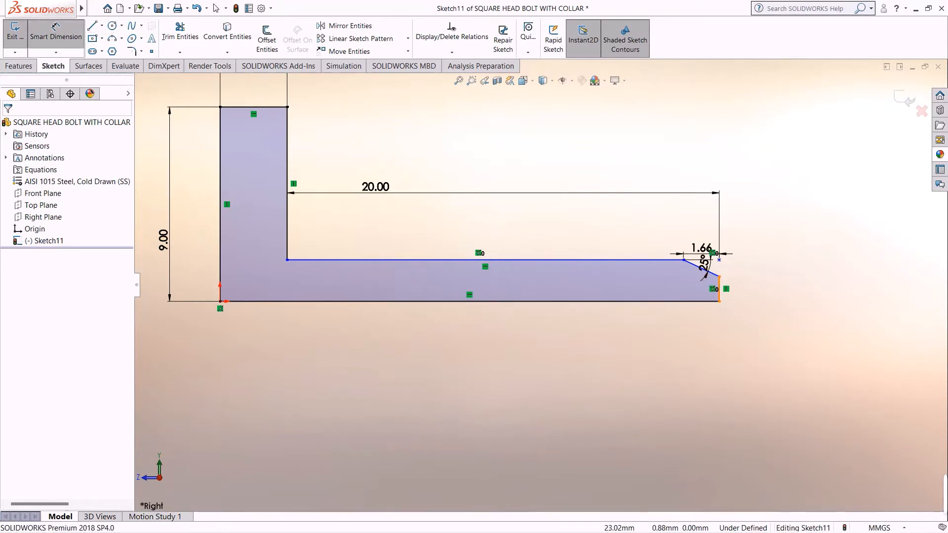
click(720, 286)
click(764, 289)
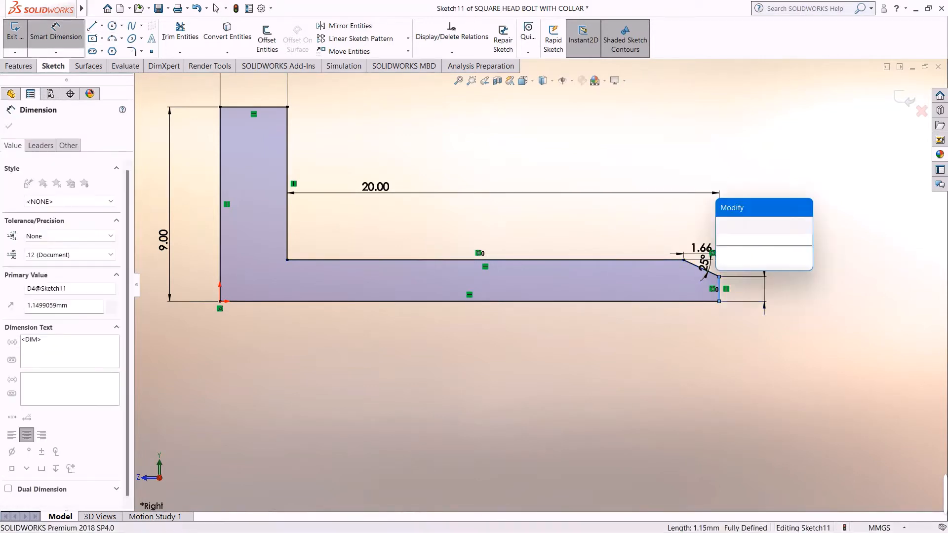
text(7.5)
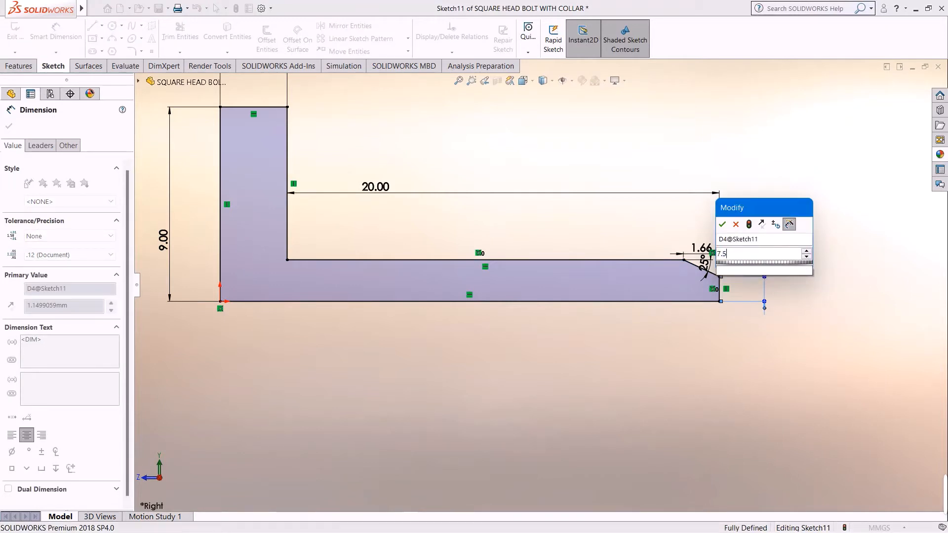
text(/2)
key(Return)
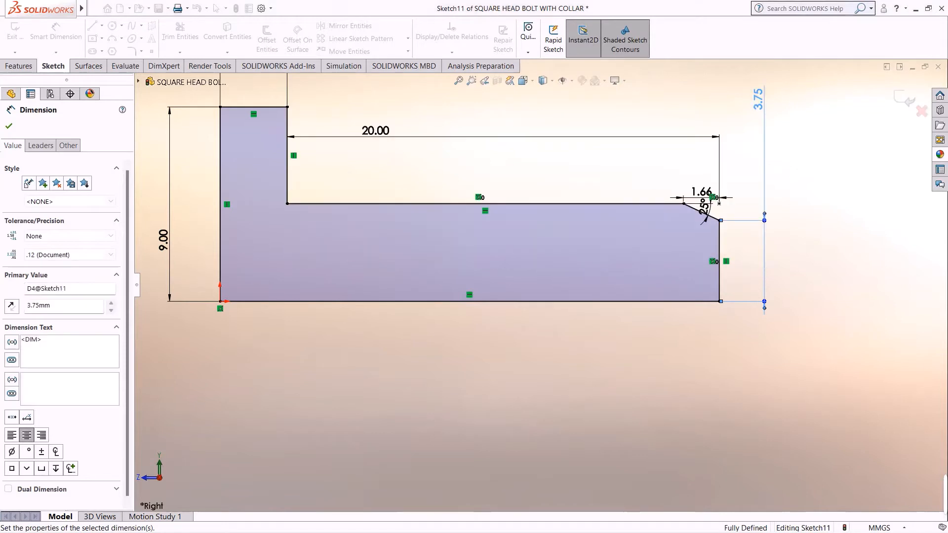
key(z)
key(z)
scroll(618, 273, down, 2)
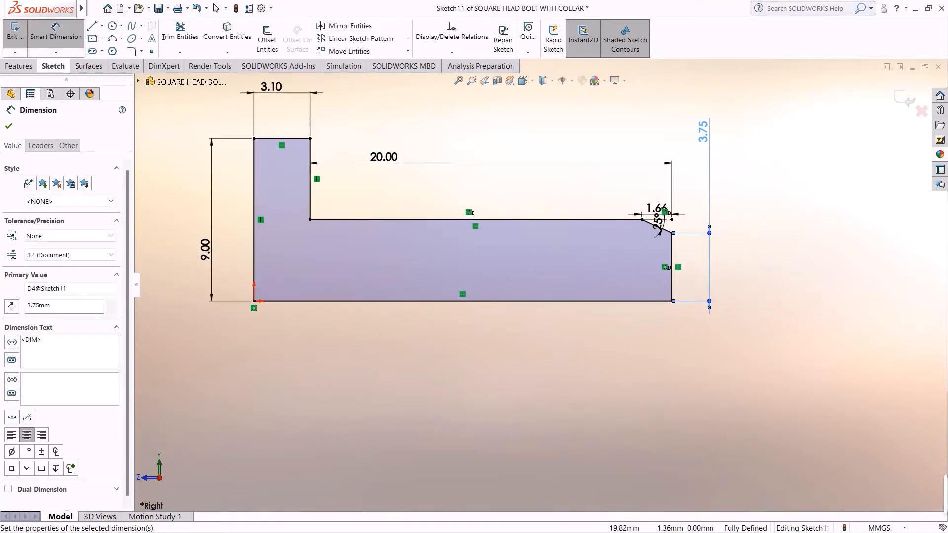
scroll(548, 242, up, 2)
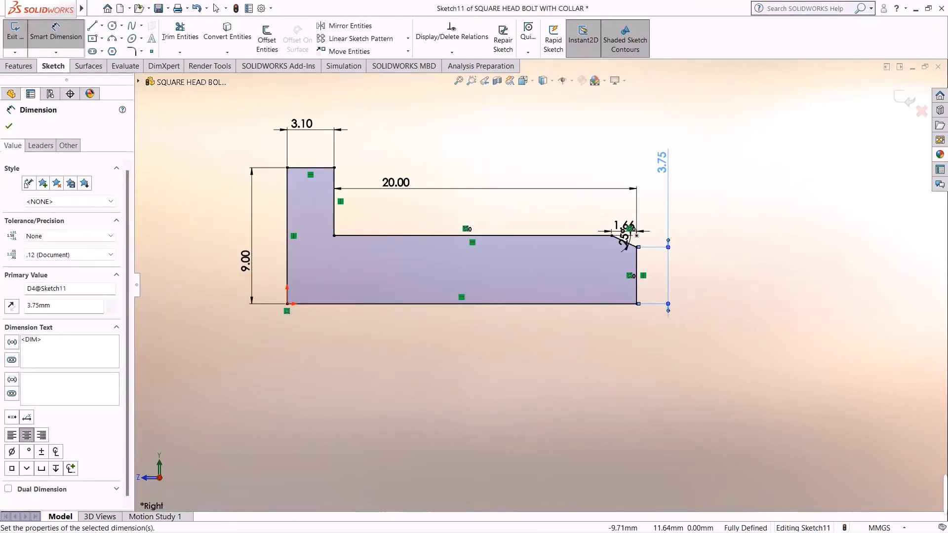
key(Escape)
Revolve the bolt profile 360 degrees about its long lower horizontal line
click(19, 66)
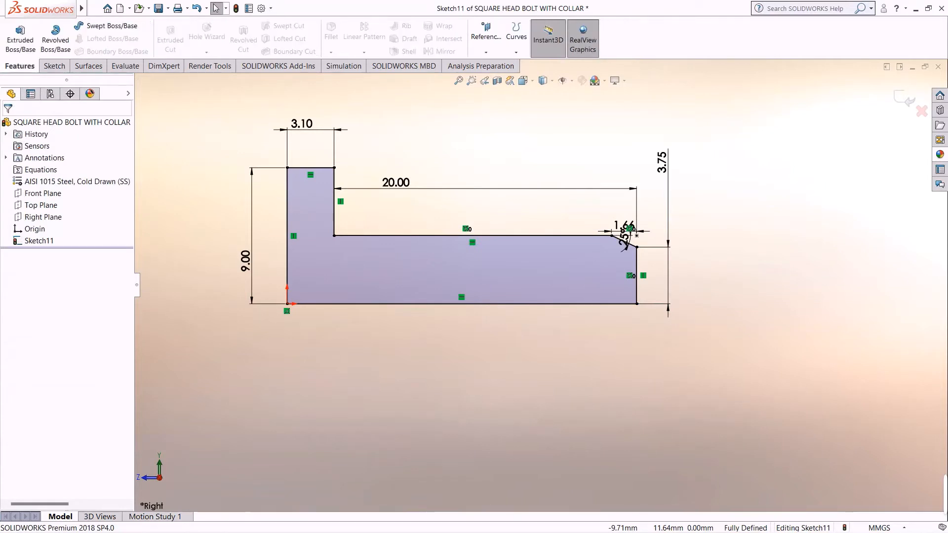
click(55, 39)
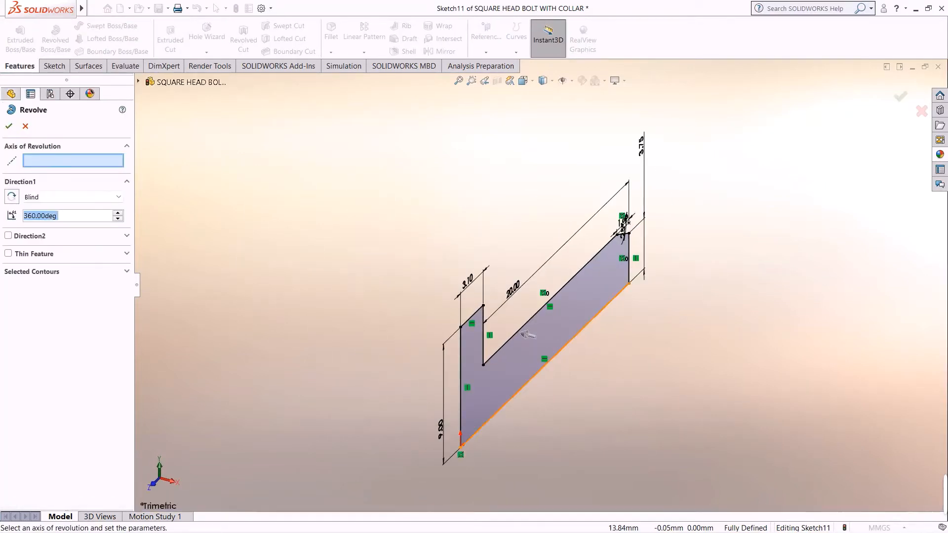
click(561, 350)
scroll(527, 335, up, 2)
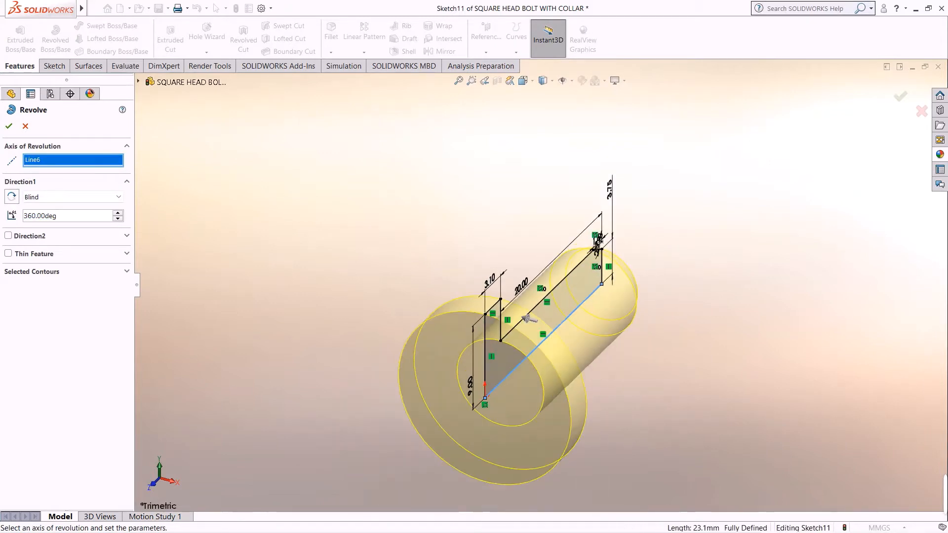
click(9, 126)
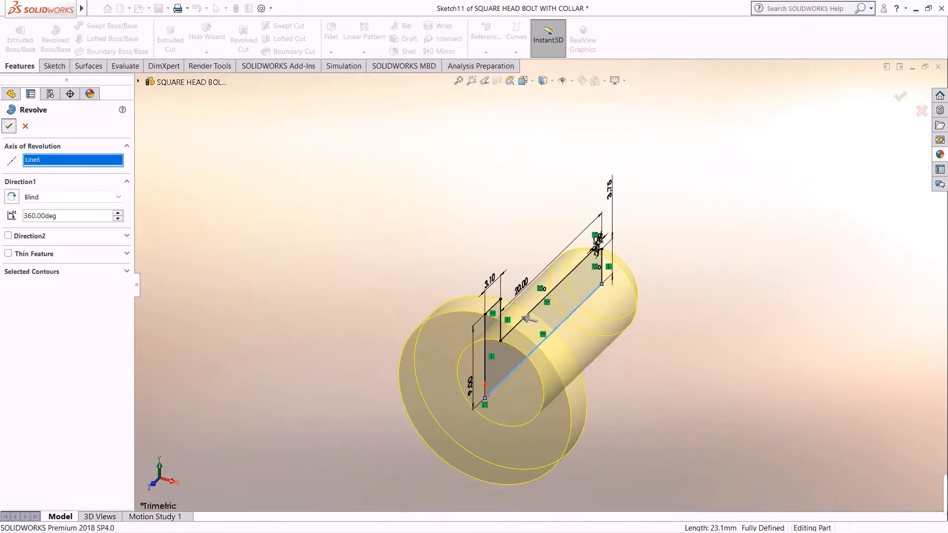
On the collar's flat outer face, sketch a four-sided polygon centred on the origin with an inscribed circle about 8.3 mm in diameter
middle_drag(538, 360, 523, 348)
click(469, 316)
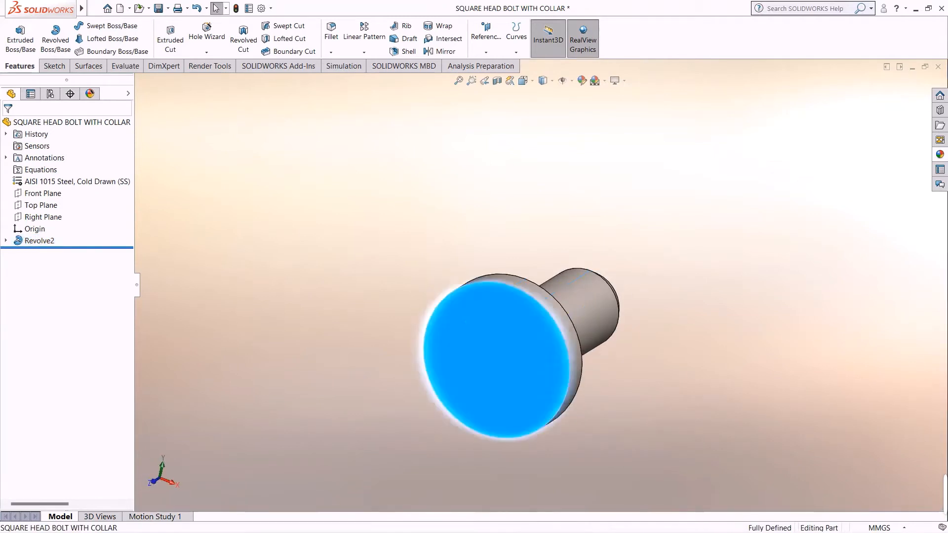
right_click(467, 302)
click(489, 287)
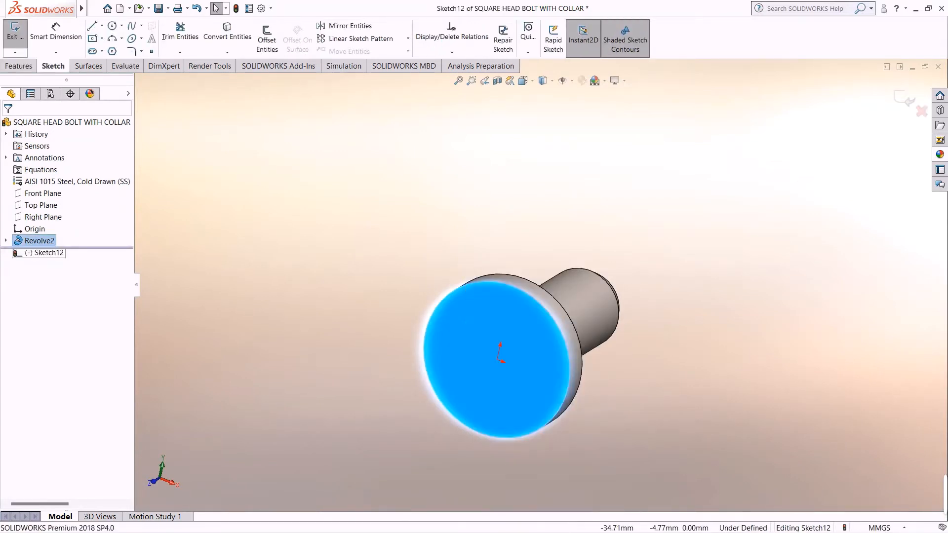
right_click(34, 253)
click(55, 240)
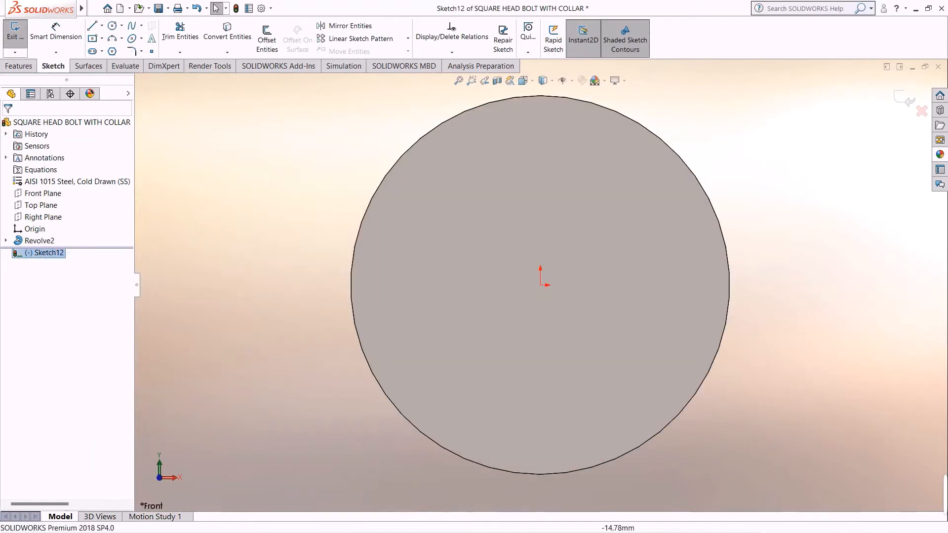
click(113, 51)
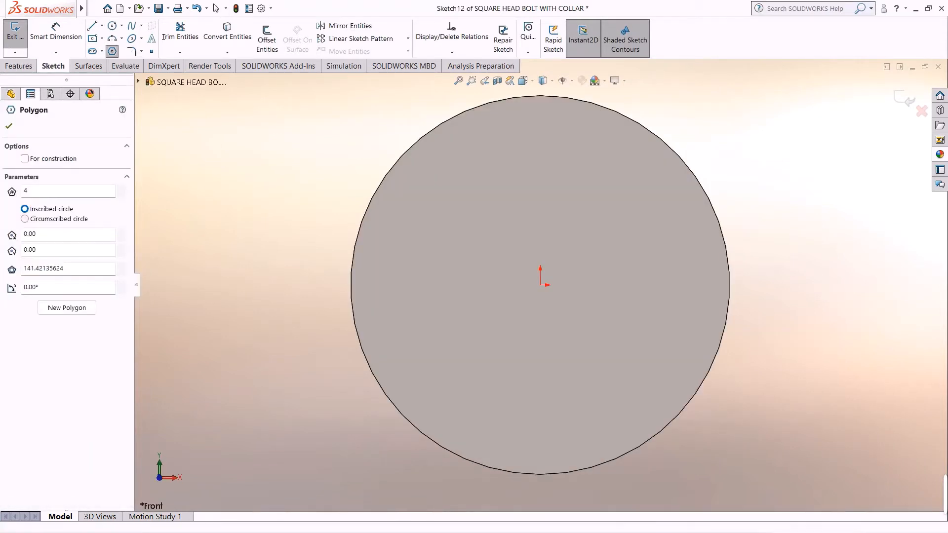
mouse_move(540, 285)
mouse_down()
mouse_move(573, 205)
mouse_move(558, 173)
mouse_up()
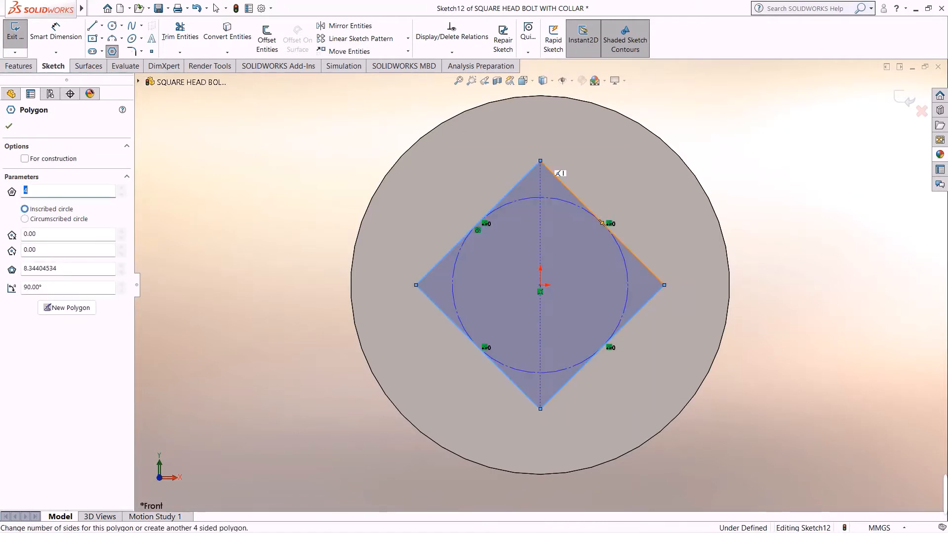
Add a vertical relation between the polygon's upper corner and its centre point
click(451, 52)
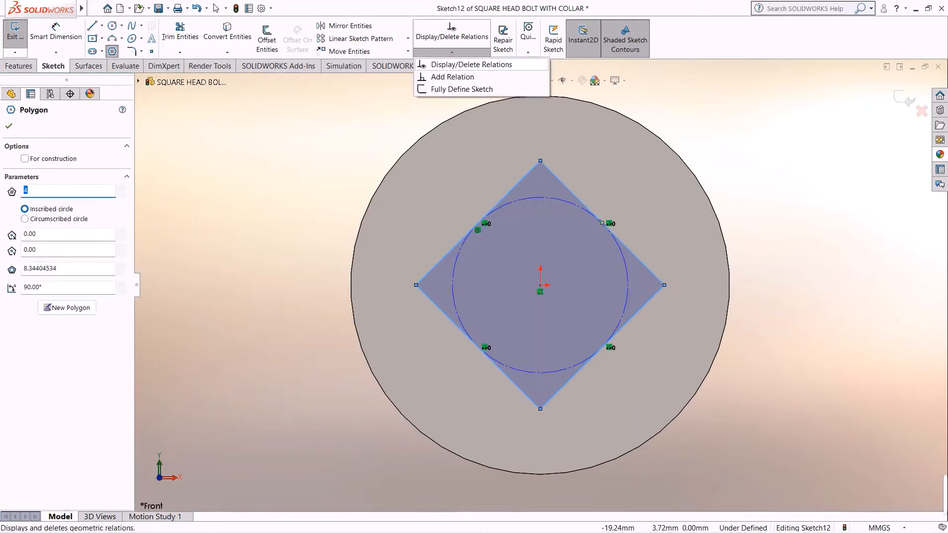
click(452, 76)
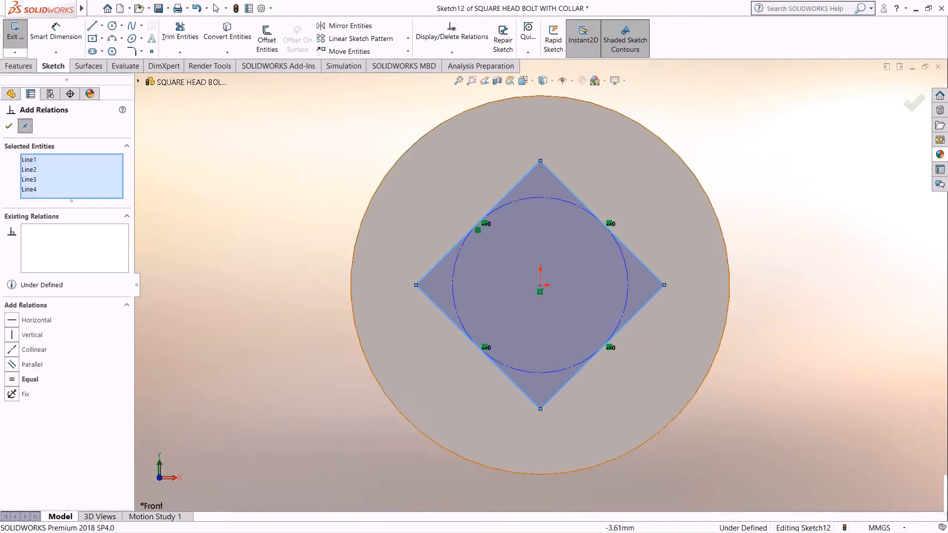
right_click(54, 170)
click(98, 177)
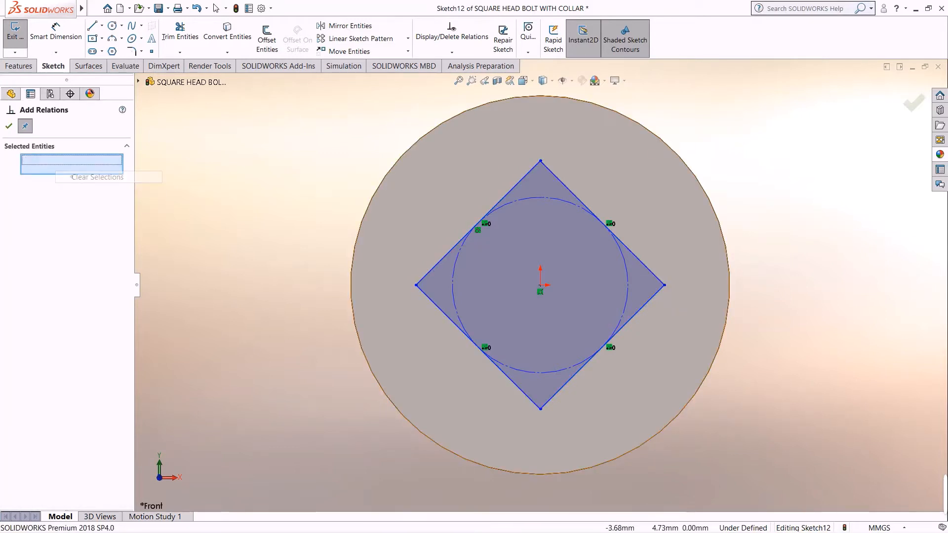
click(540, 161)
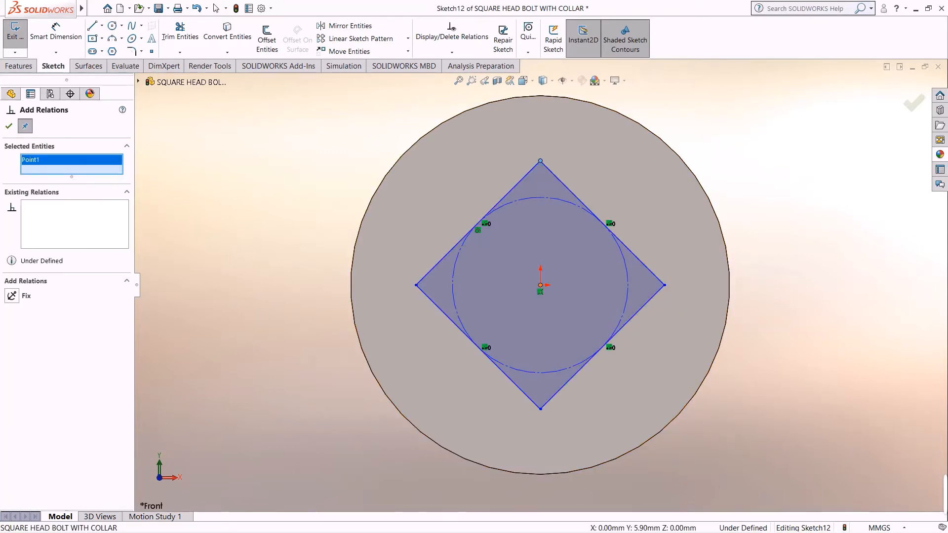
click(540, 285)
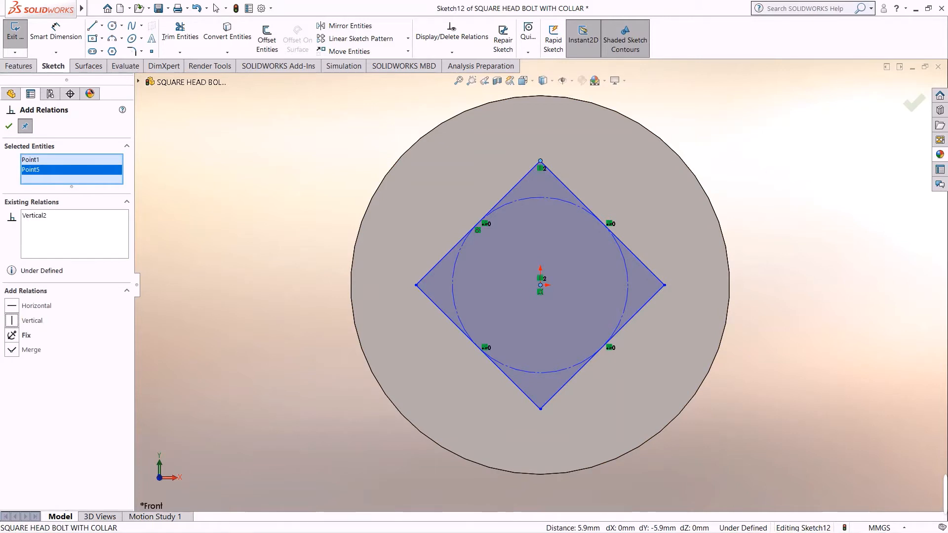
key(Escape)
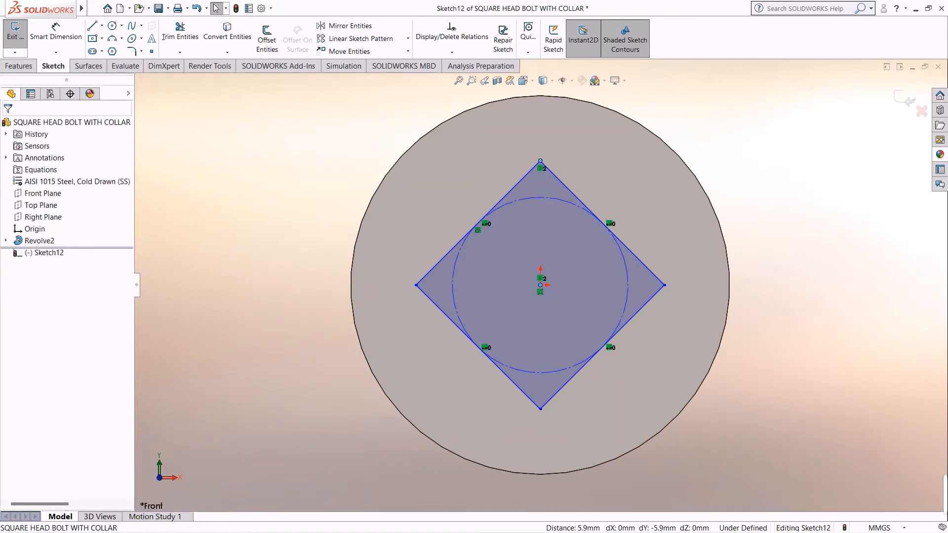
Dimension the horizontal distance between the square's two side corners and set it to 13 mm
click(56, 37)
key(z)
key(z)
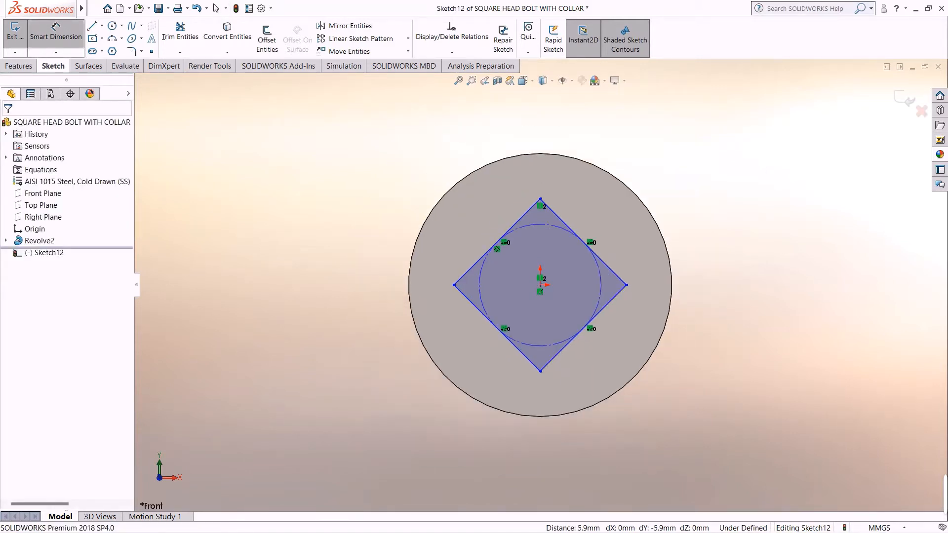
click(453, 285)
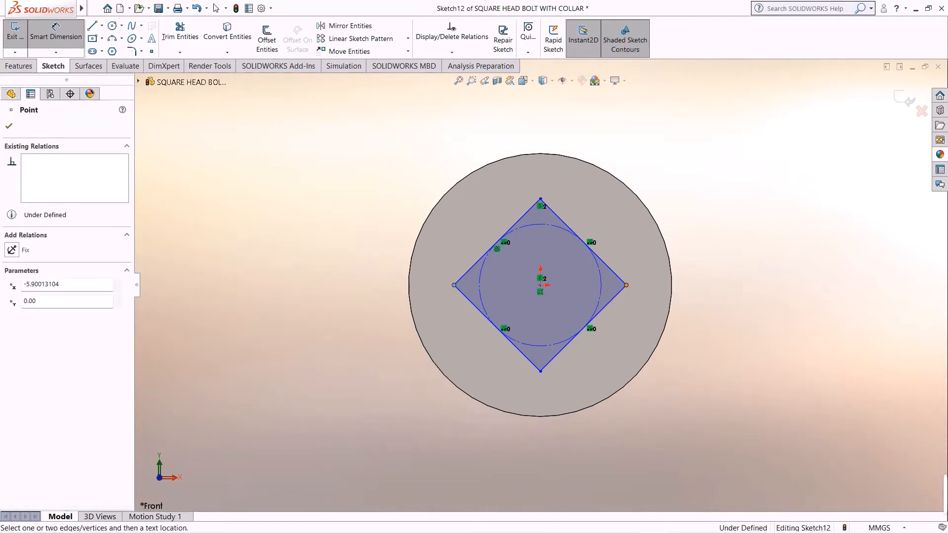
click(626, 285)
click(591, 113)
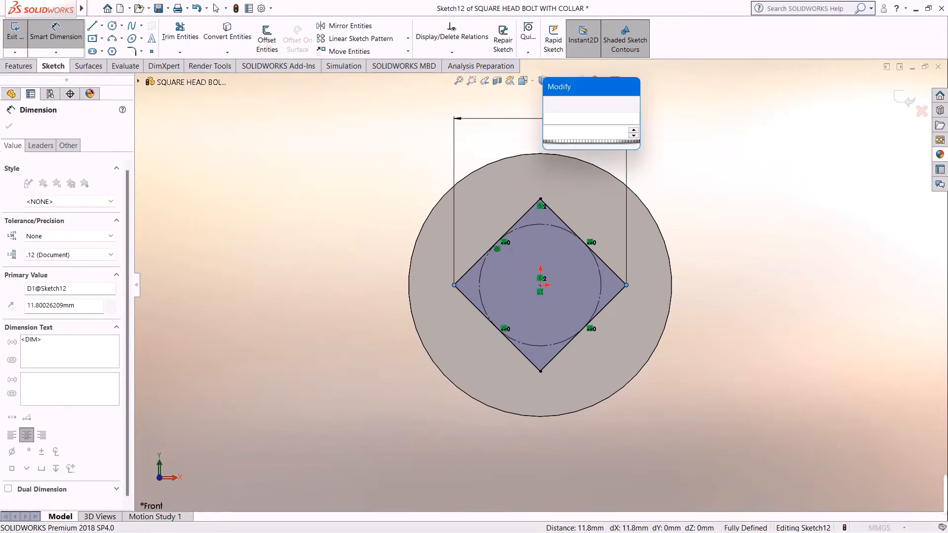
text(13)
key(Return)
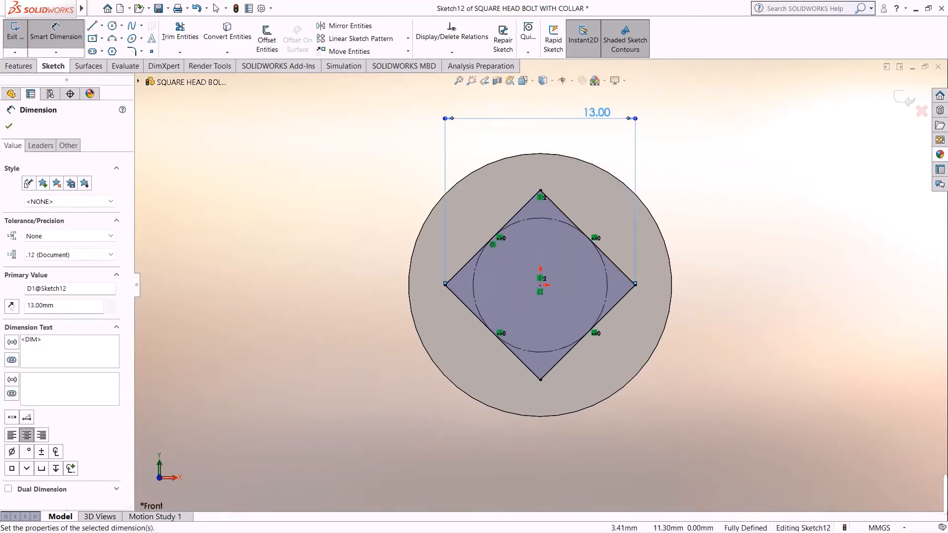
Add 1 mm equal-distance sketch chamfers to all four corners of the square
scroll(563, 106, down, 2)
scroll(517, 387, up, 4)
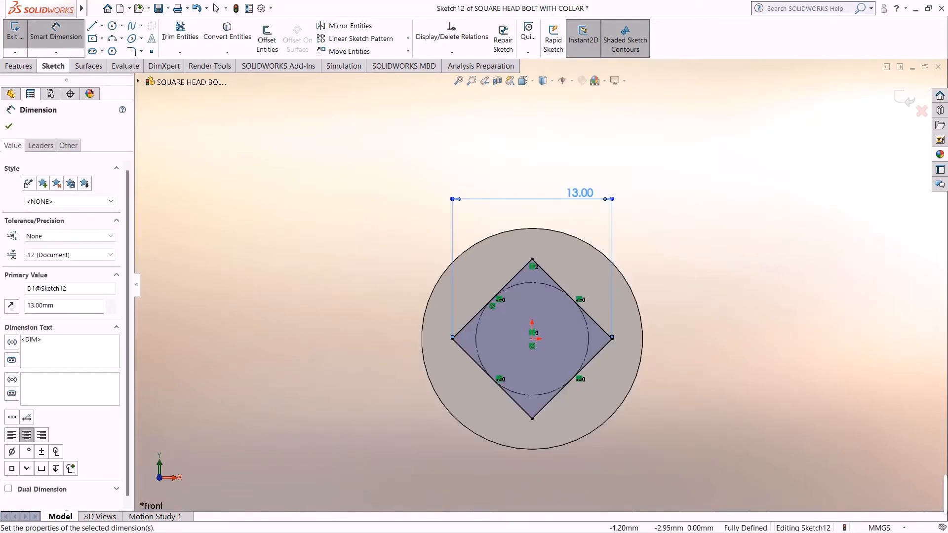
scroll(517, 387, down, 4)
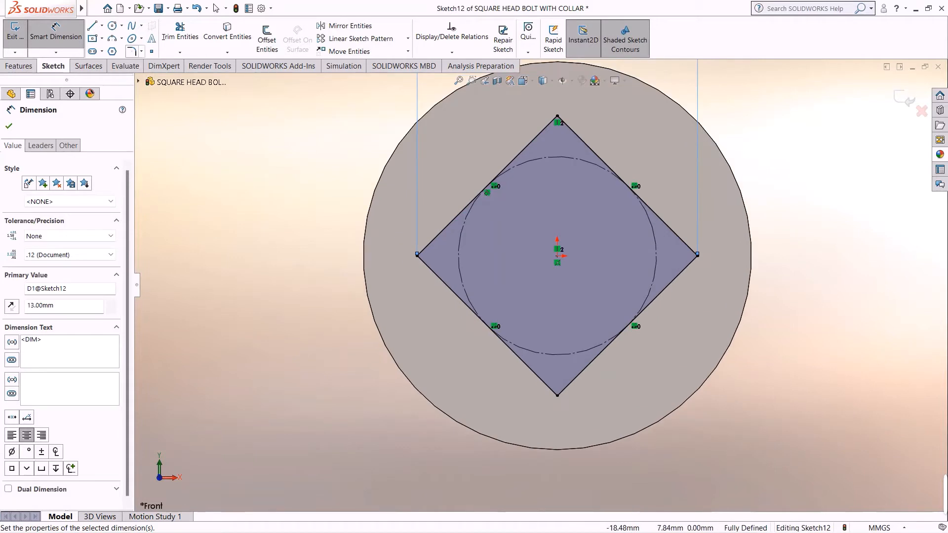
click(142, 51)
click(158, 76)
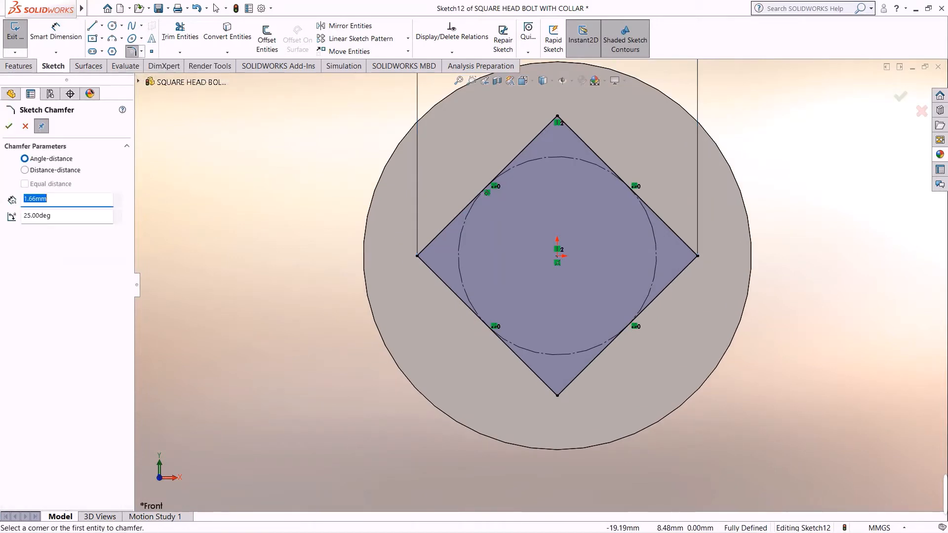
click(24, 170)
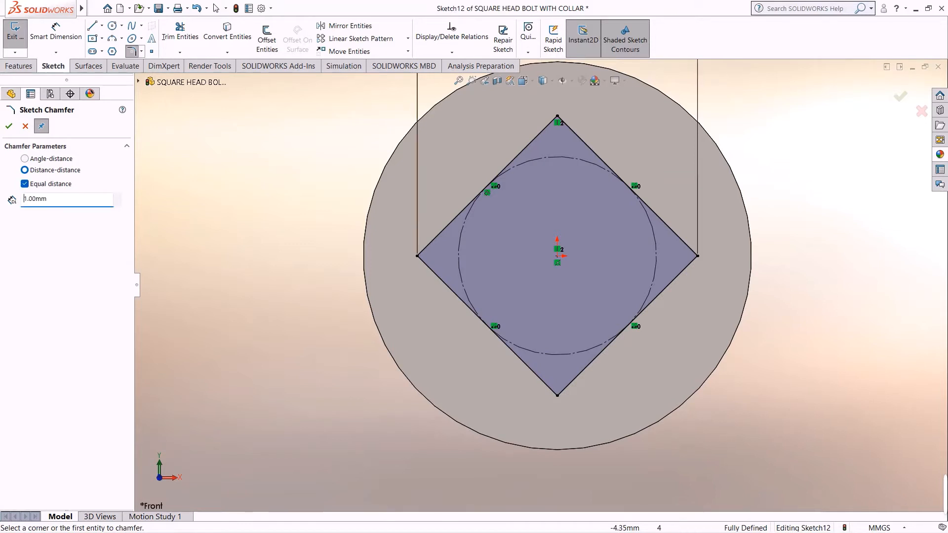
click(542, 132)
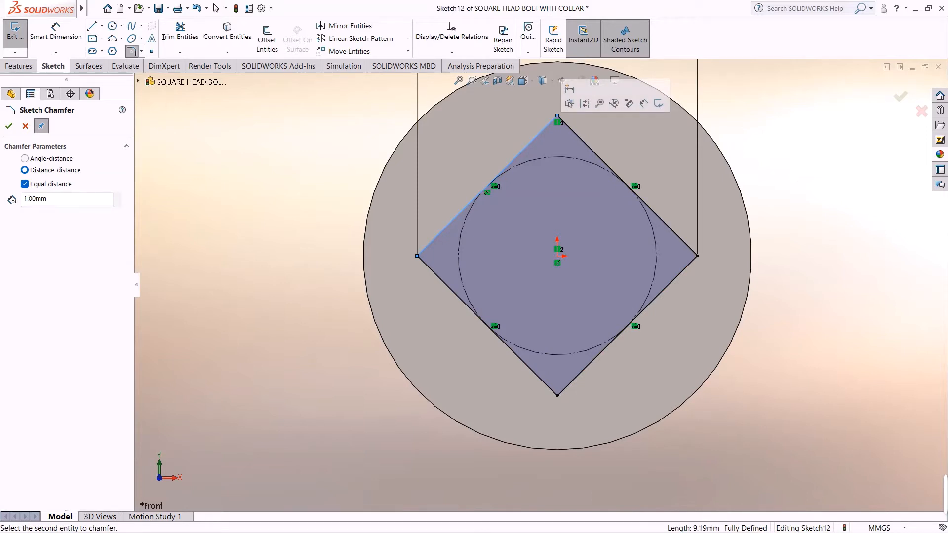
click(607, 168)
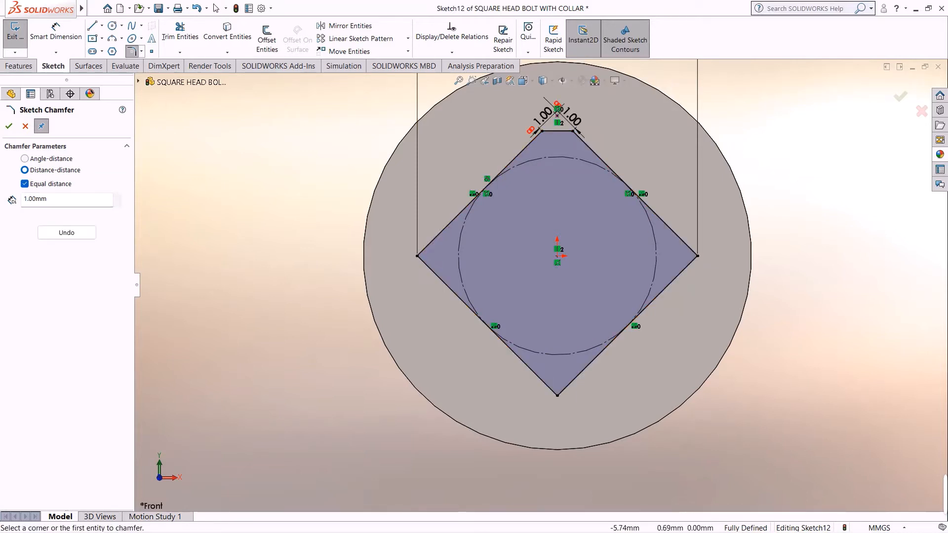
click(443, 282)
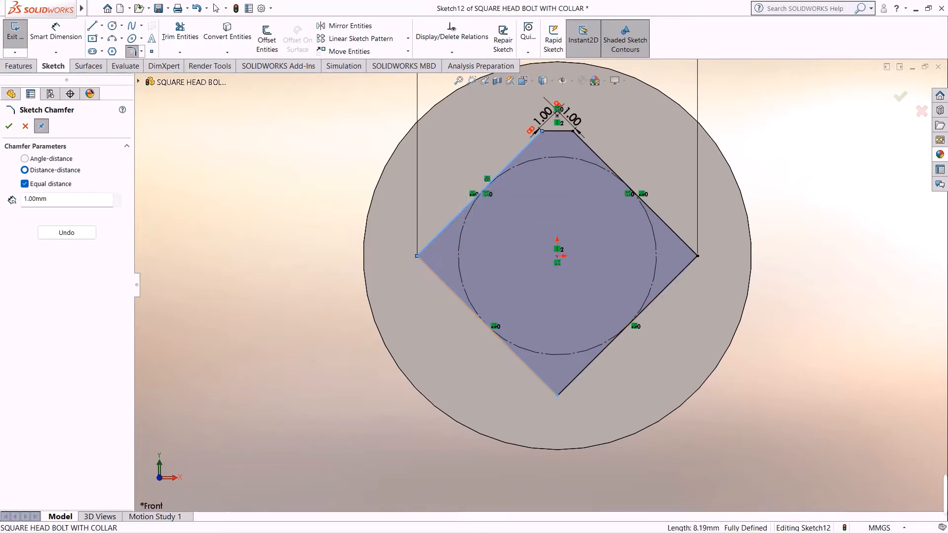
click(526, 365)
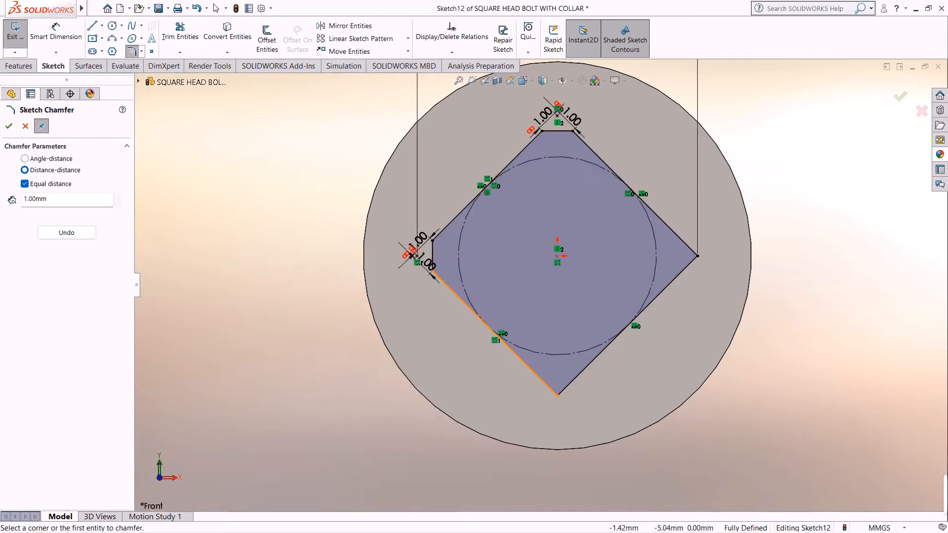
click(526, 365)
click(657, 296)
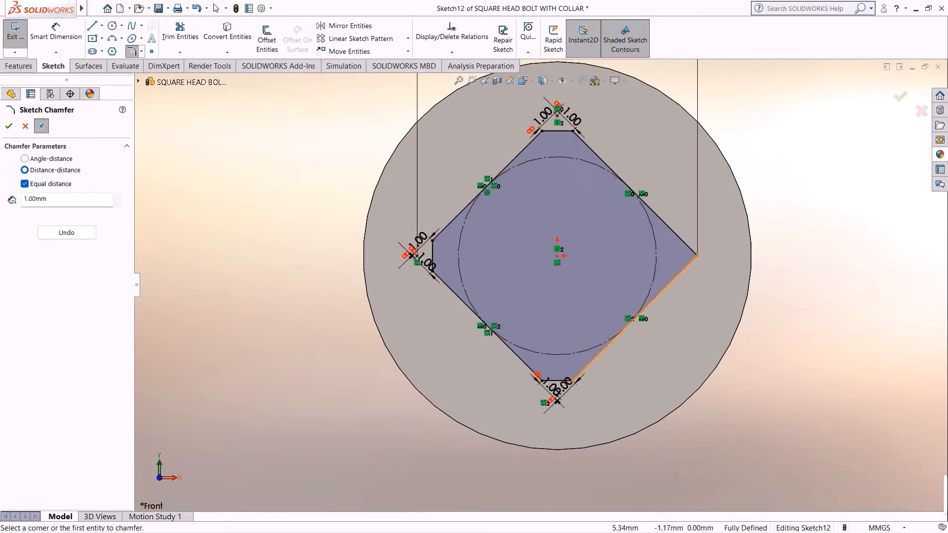
click(669, 282)
click(672, 233)
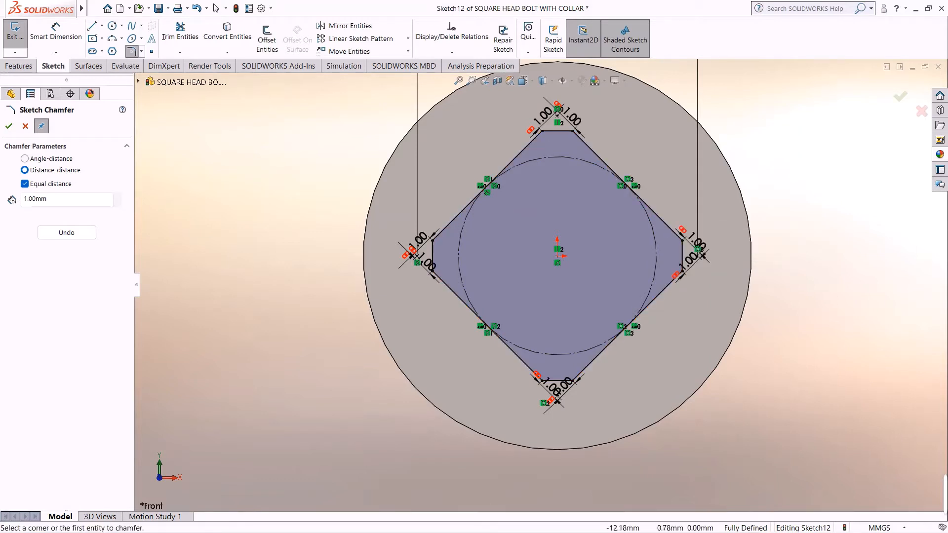
Extrude the chamfered square sketch outward from the collar with a blind depth of 8.20-3.1 mm, merged with the bolt body
click(9, 126)
click(19, 66)
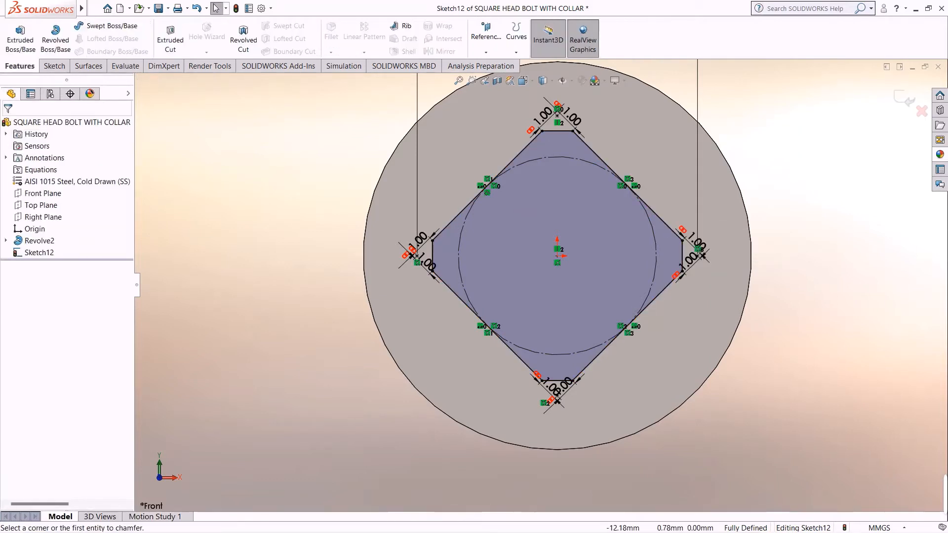
click(20, 40)
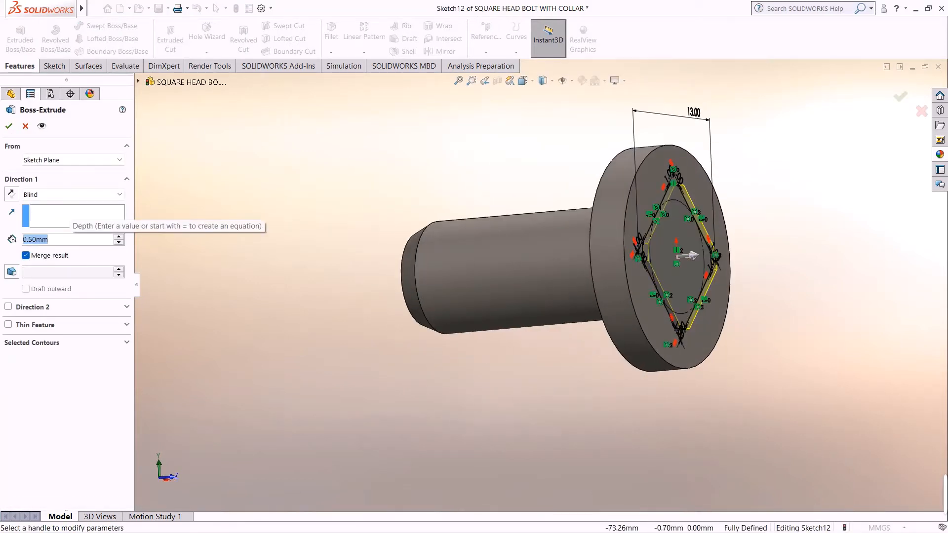
text(8.)
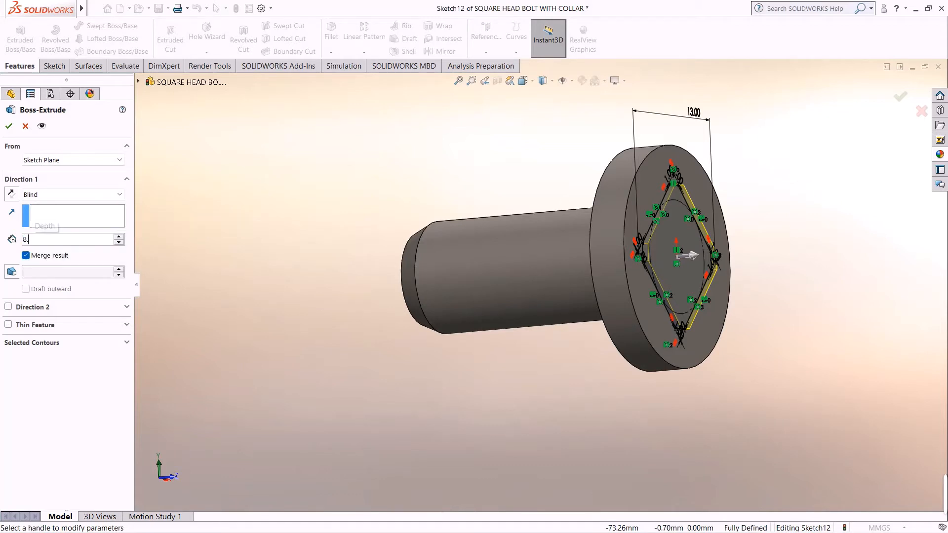
text(20-)
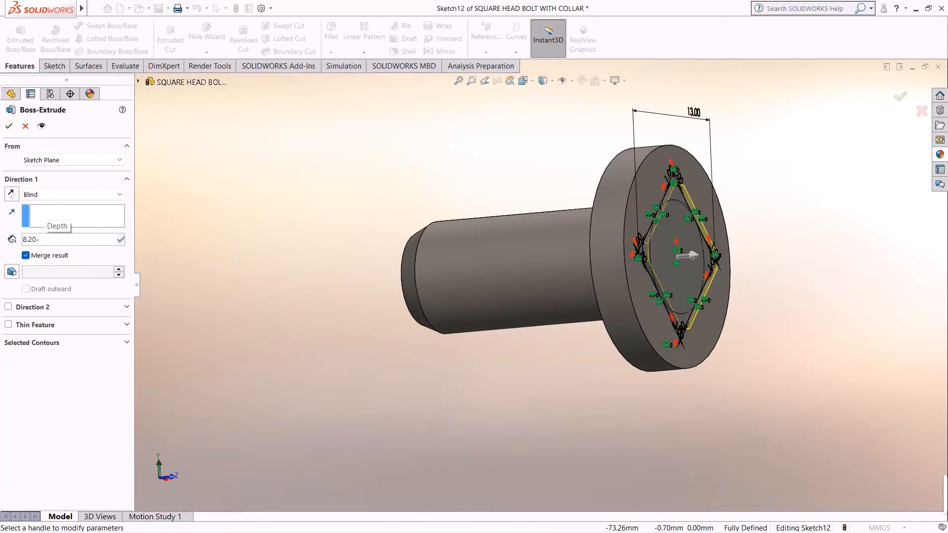
text(3.1)
key(Return)
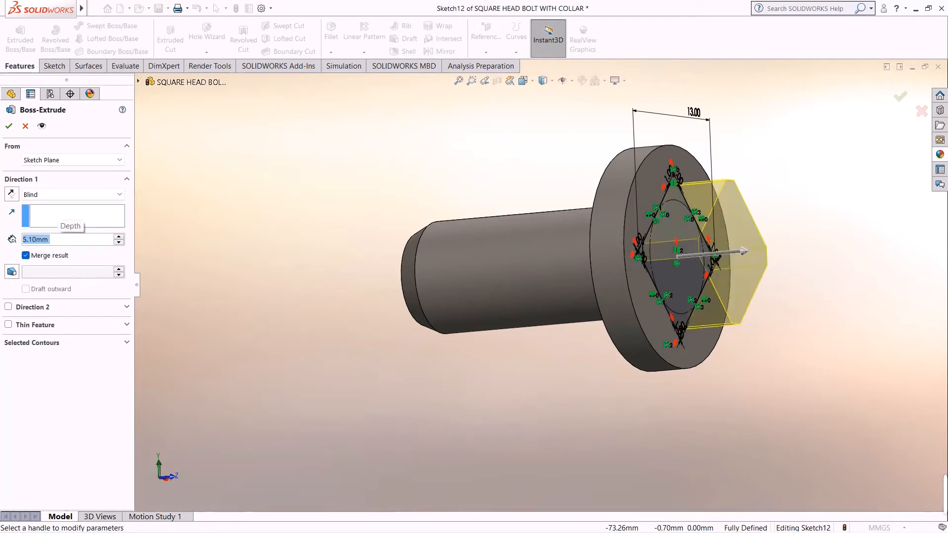
key(Return)
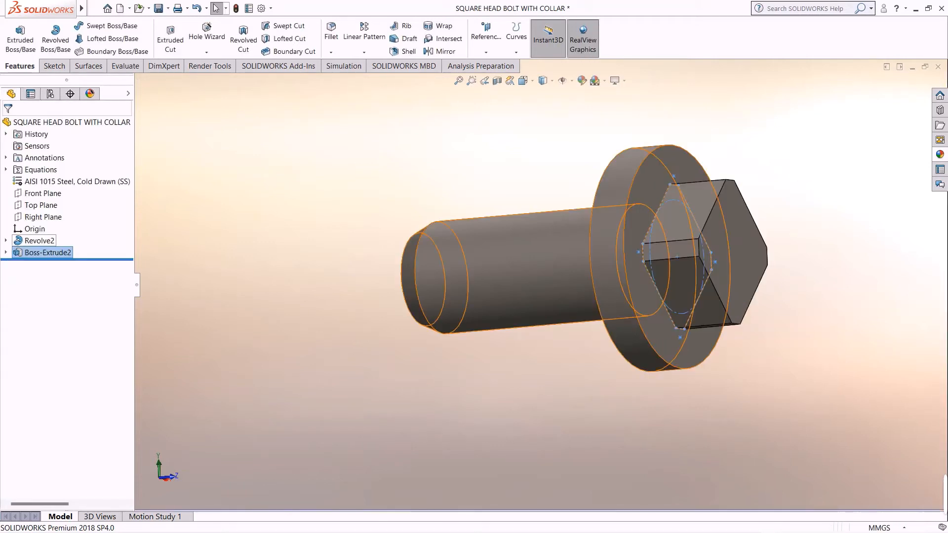
On the Top Plane, sketch a vertical line about 18.4 mm long through the origin and turn it into construction geometry
right_click(41, 205)
click(45, 186)
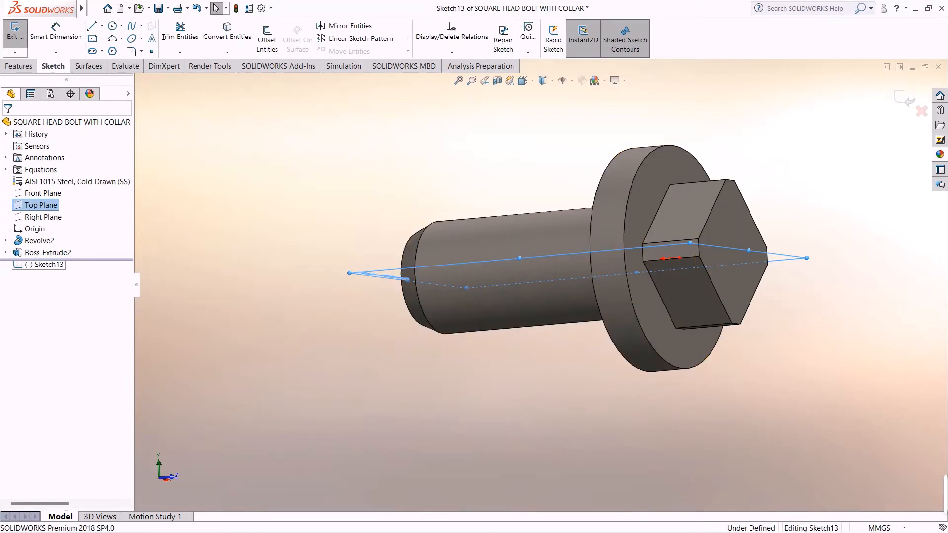
right_click(46, 265)
click(69, 249)
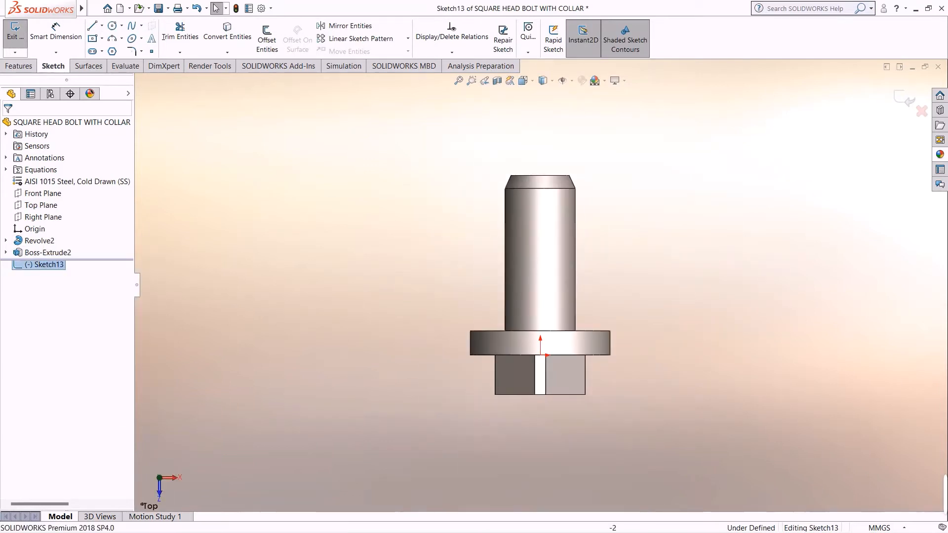
scroll(568, 372, down, 3)
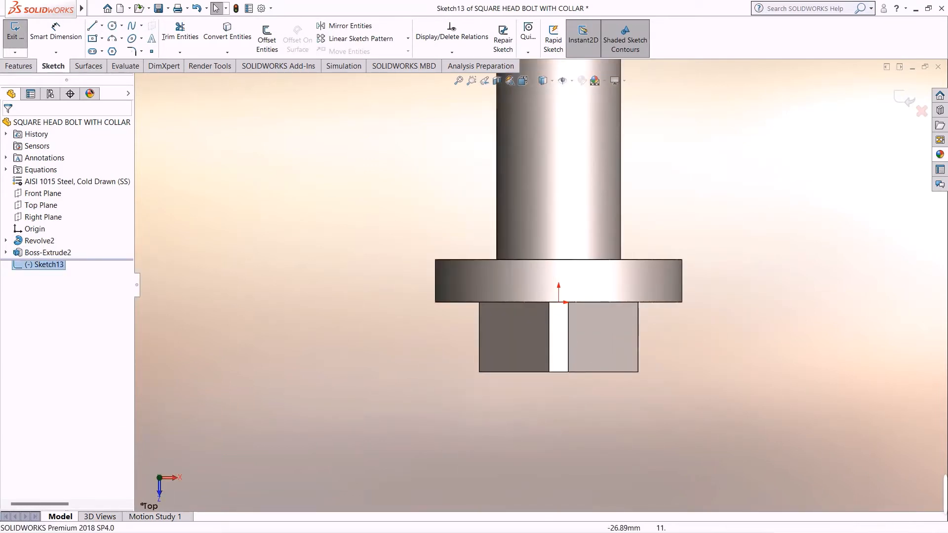
click(91, 26)
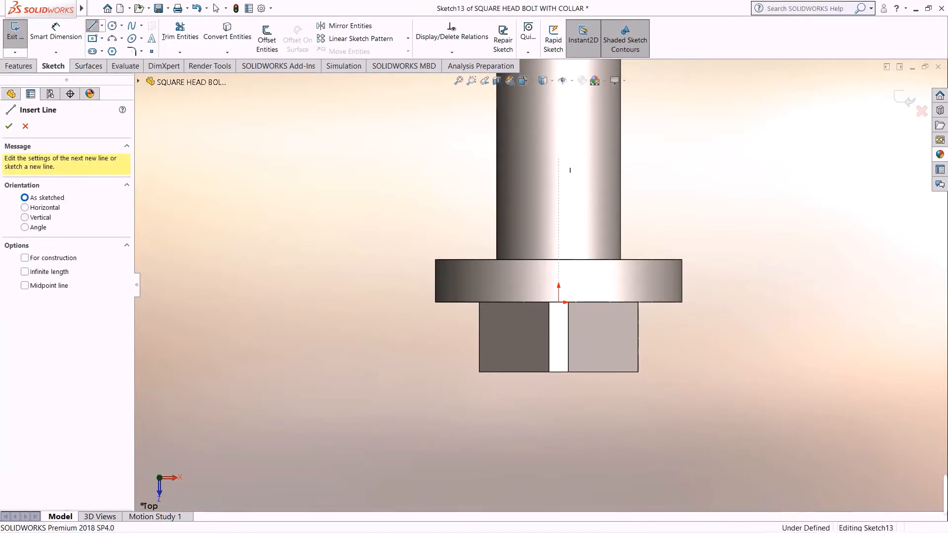
click(558, 158)
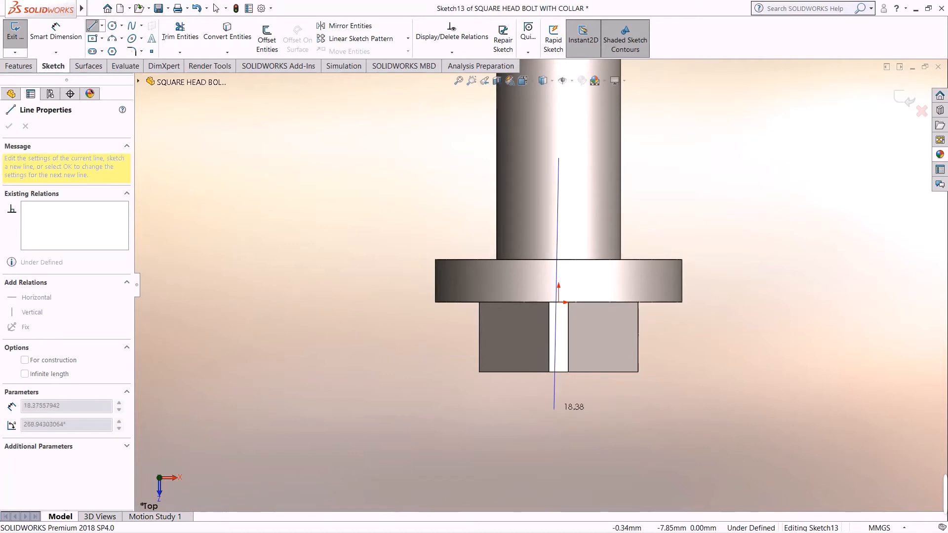
click(559, 408)
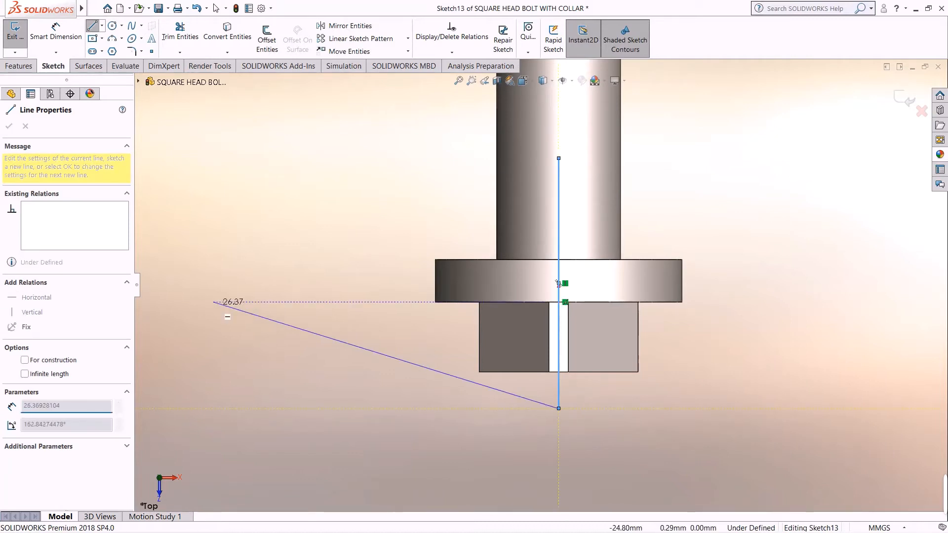
key(Escape)
key(Escape)
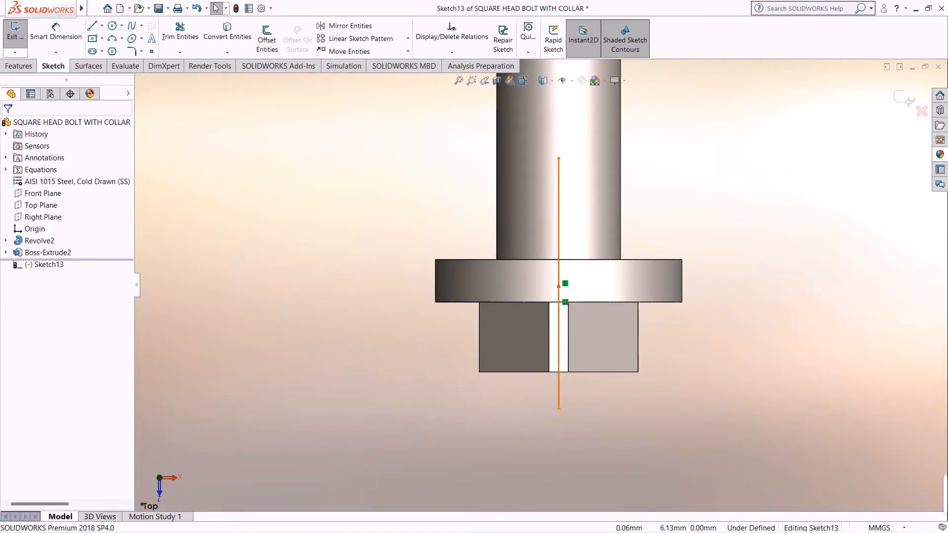
right_click(558, 212)
click(567, 189)
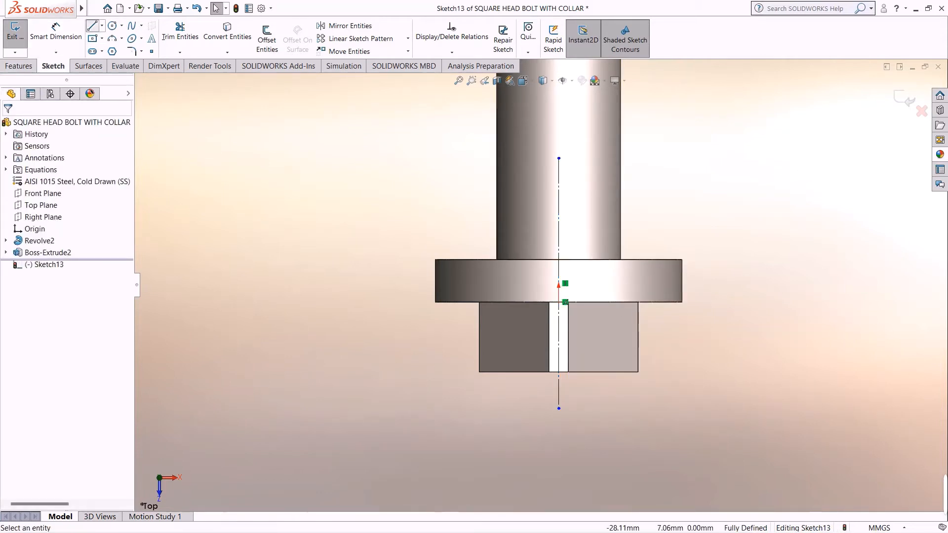
Sketch a closed undercut profile at the shank-collar corner: a sloped line, a tangent arc of about 0.76 mm radius and a vertical line about 2.45 mm long
click(92, 26)
scroll(622, 248, down, 5)
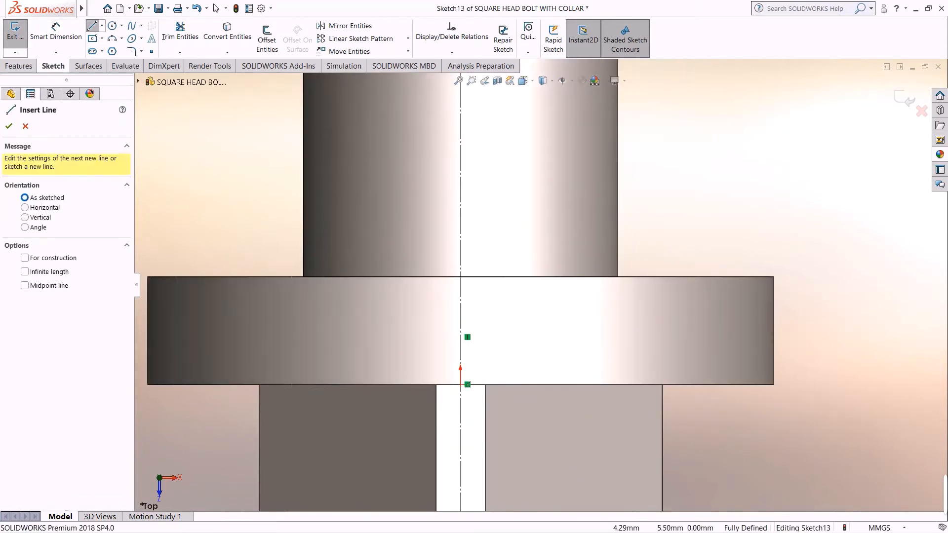
click(618, 192)
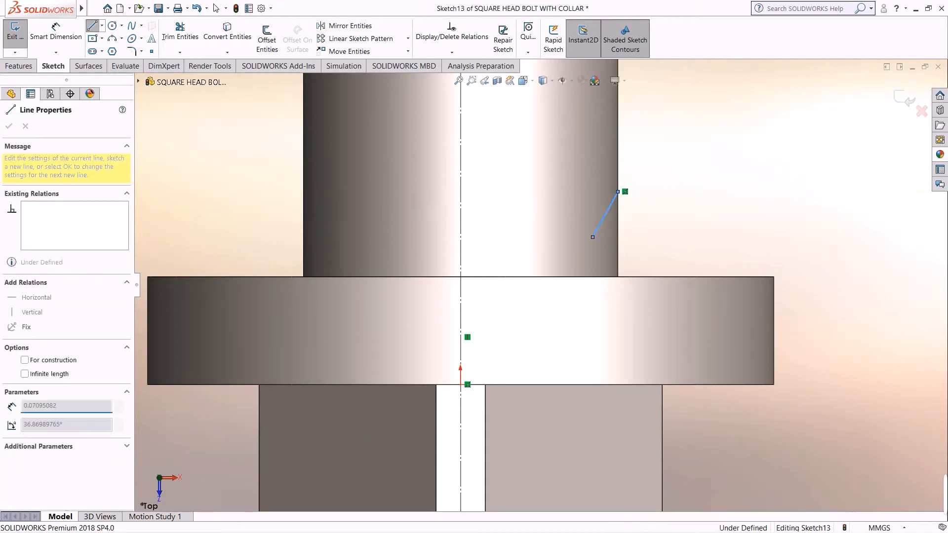
click(592, 237)
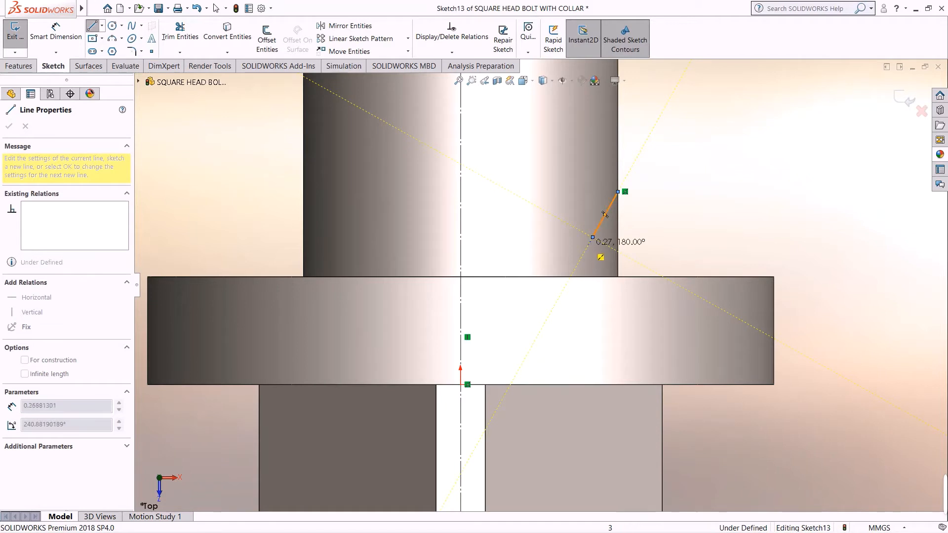
click(592, 238)
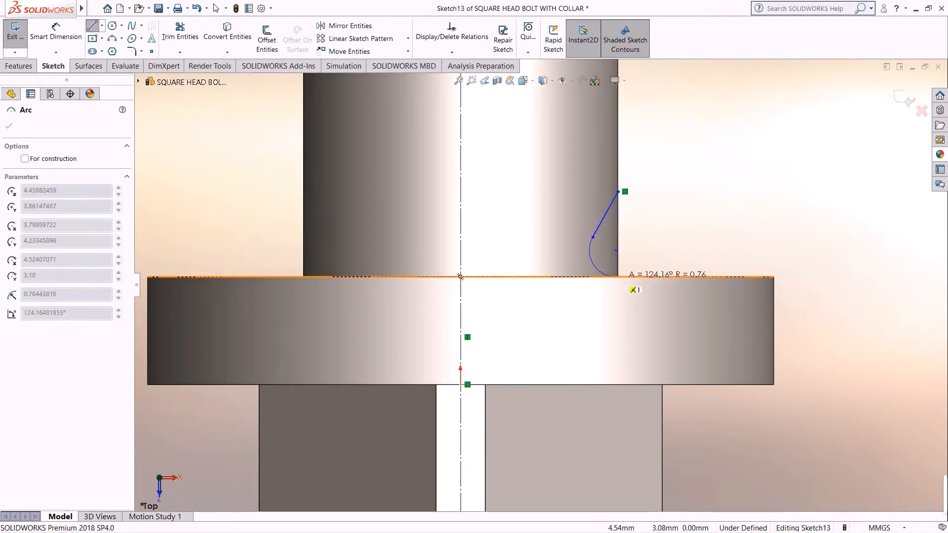
click(618, 277)
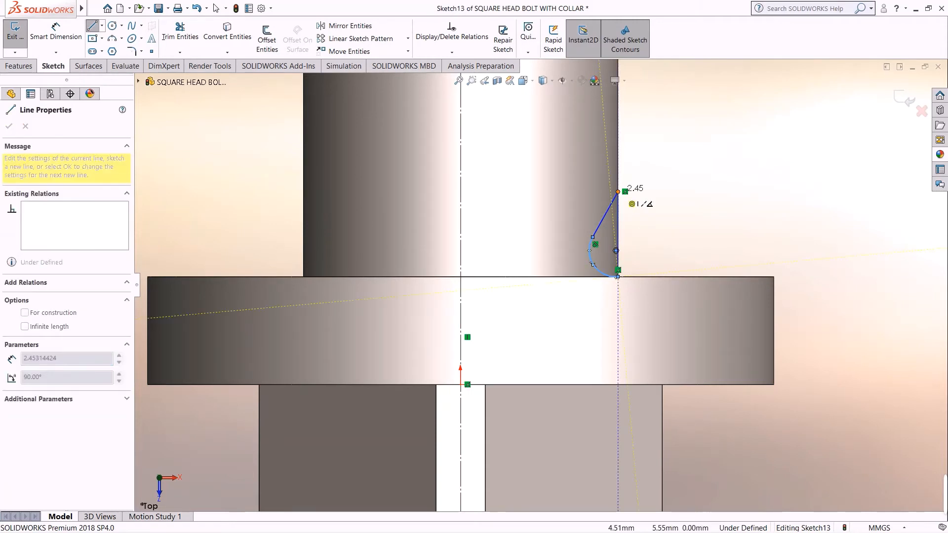
click(618, 191)
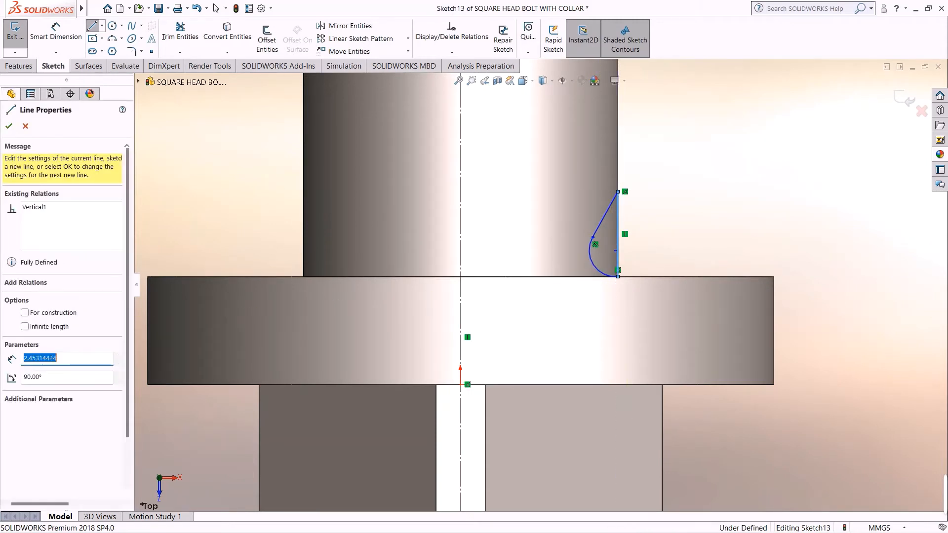
key(Escape)
key(Escape)
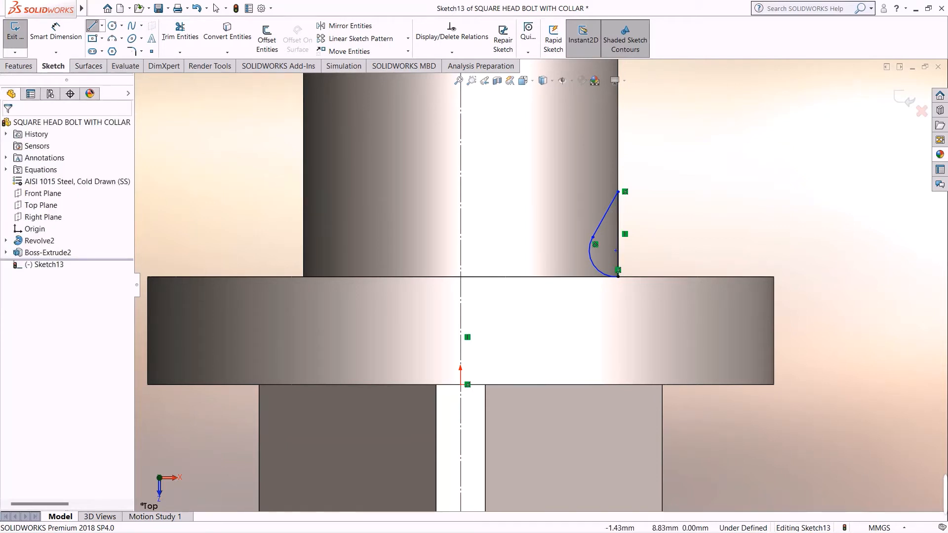
Add a tangent relation between the undercut profile's arc and the collar's shank-side edge
click(451, 52)
click(447, 77)
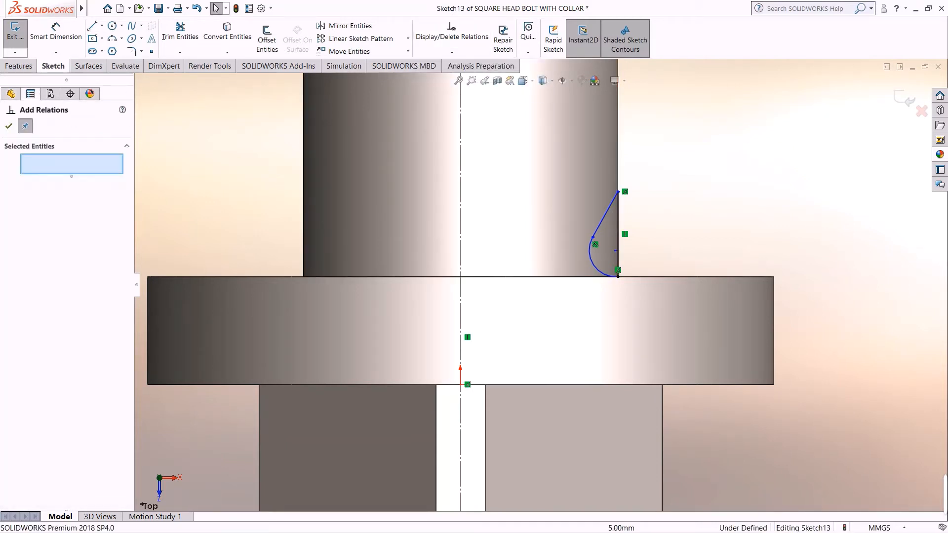
click(581, 277)
click(590, 254)
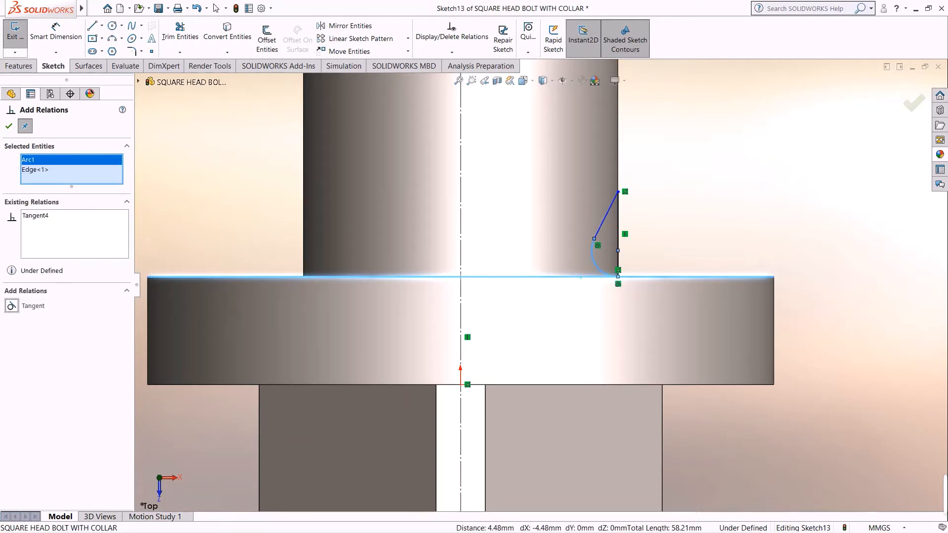
click(9, 126)
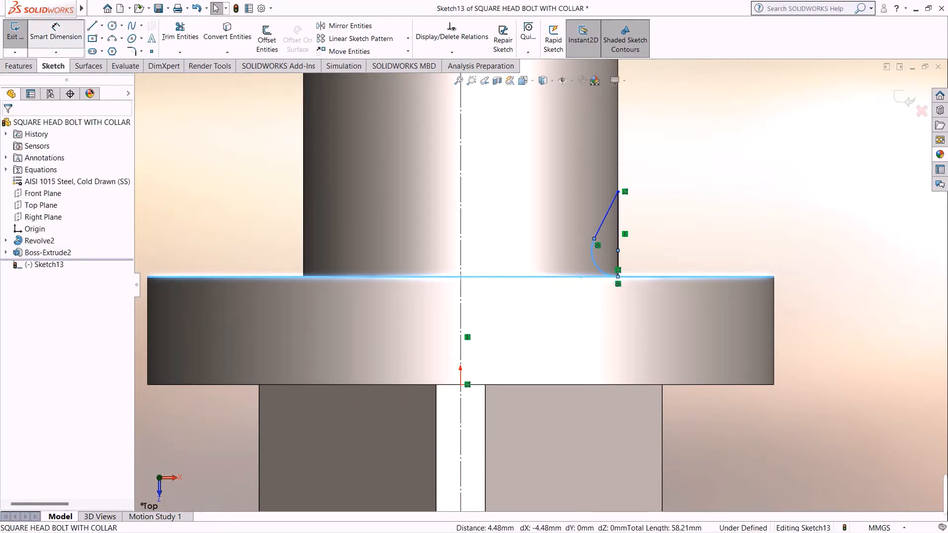
Dimension the angle between the undercut's sloped line and the collar edge and set it to 45°
click(56, 31)
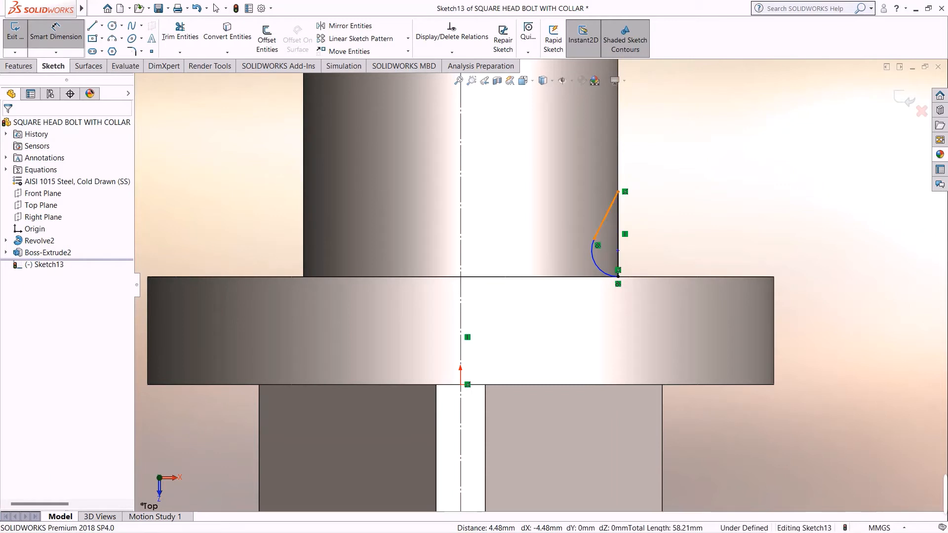
click(605, 217)
click(656, 277)
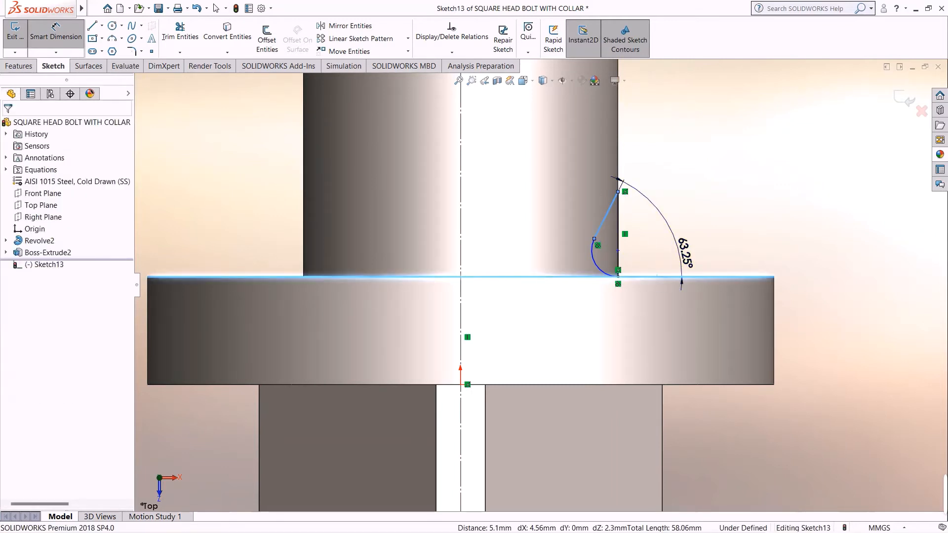
click(683, 217)
text(45)
key(Escape)
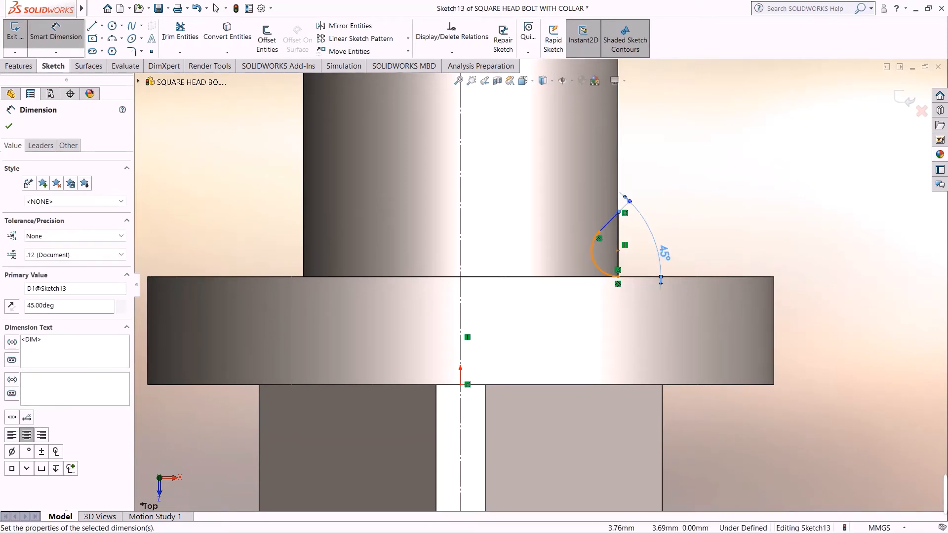
Dimension the undercut arc's radius and set it to 1 mm
click(592, 253)
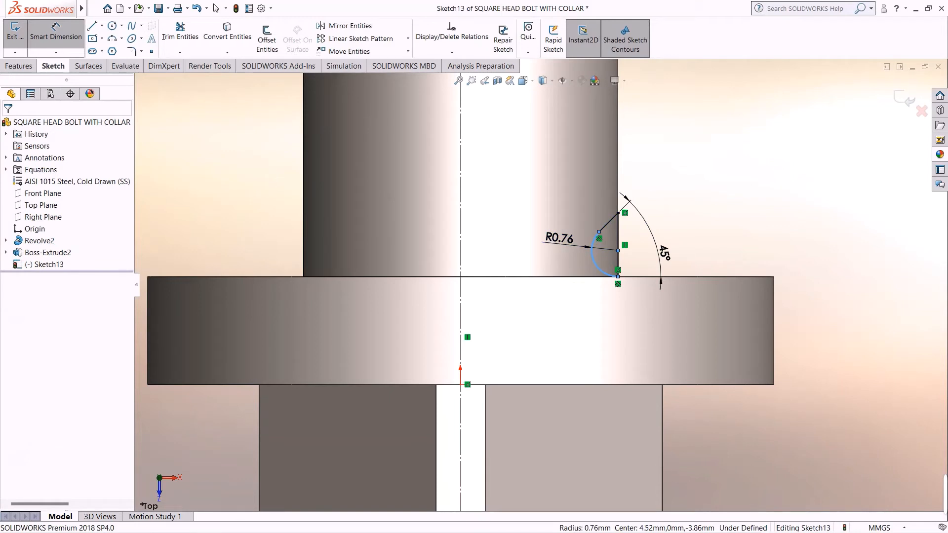
click(504, 238)
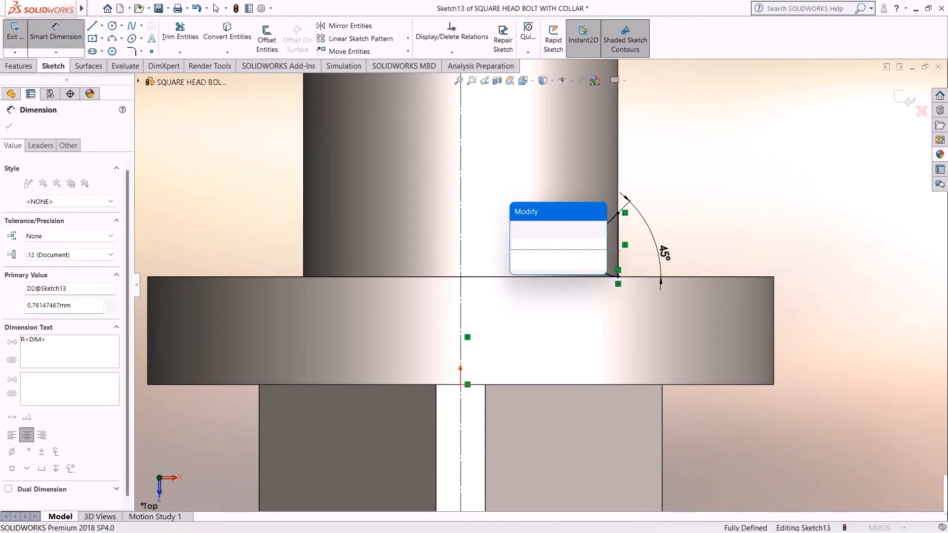
text(1)
key(Escape)
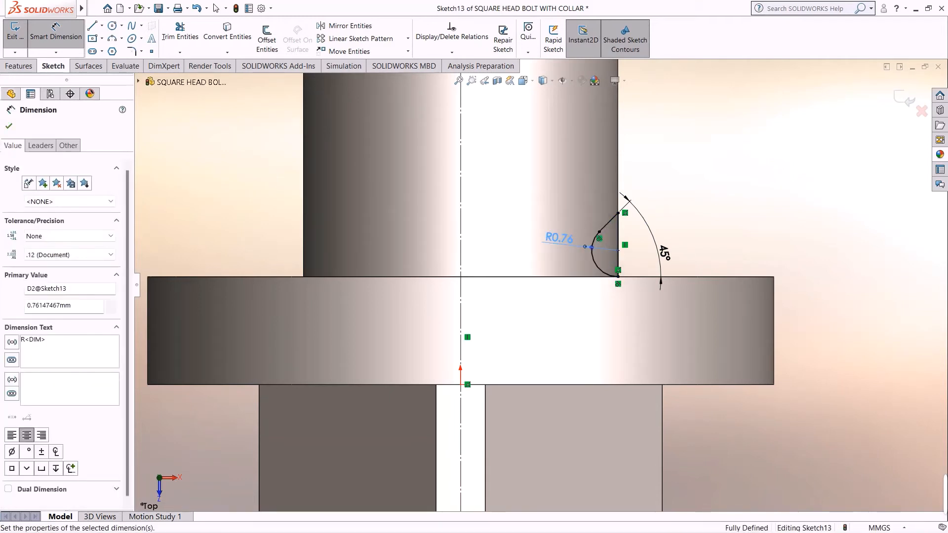
scroll(626, 253, up, 1)
scroll(617, 256, down, 3)
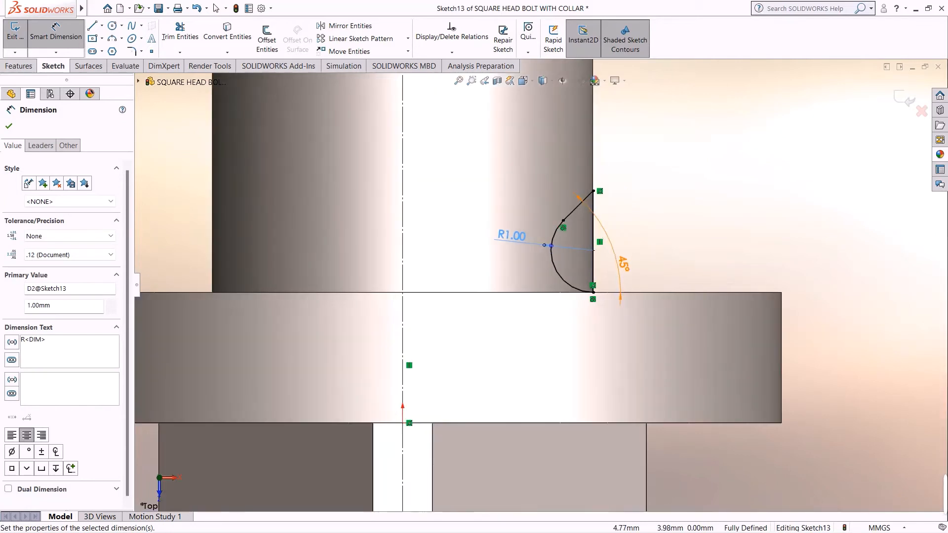
scroll(413, 74, up, 3)
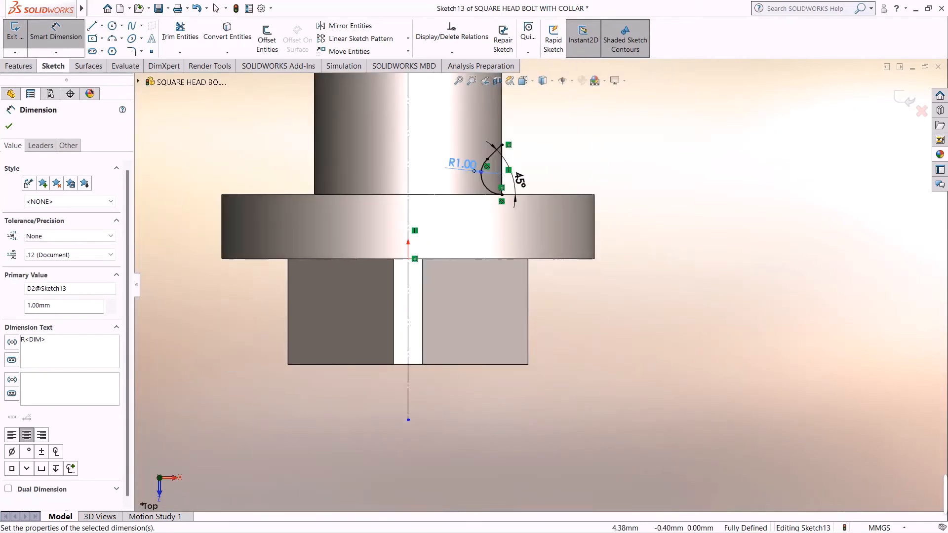
key(Escape)
Sketch a closed triangle starting on the square head's end edge, with its upper side about 4.7 mm and lower side about 7.18 mm long
scroll(505, 332, down, 2)
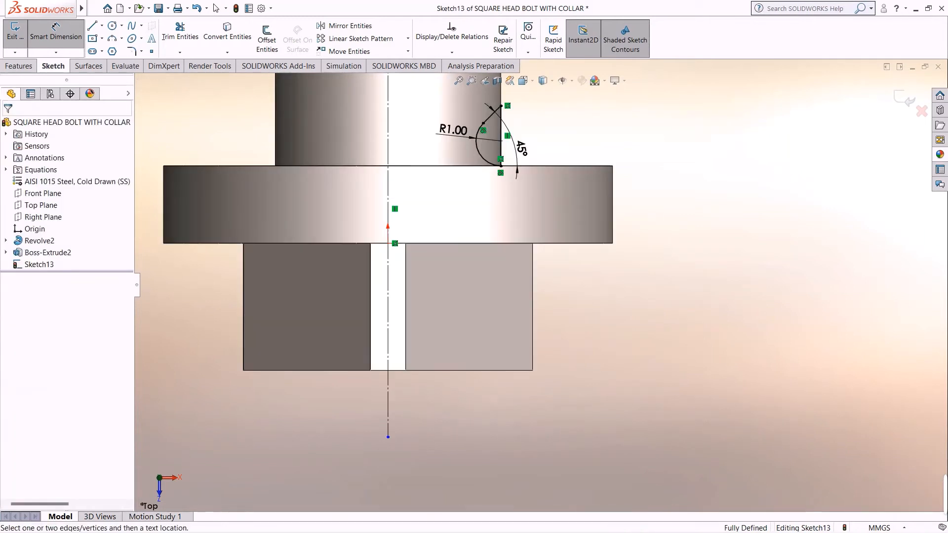
key(l)
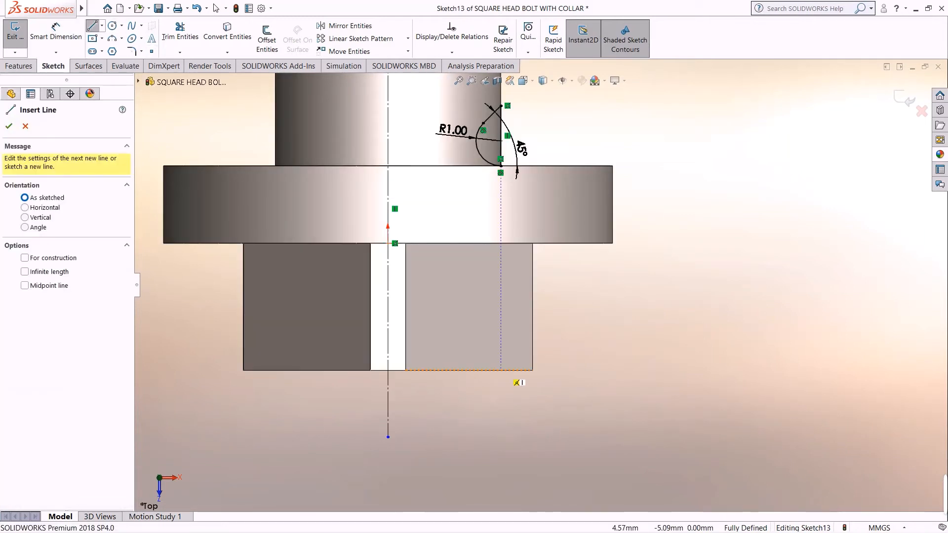
mouse_move(500, 369)
mouse_down()
mouse_move(568, 313)
mouse_move(608, 324)
mouse_up()
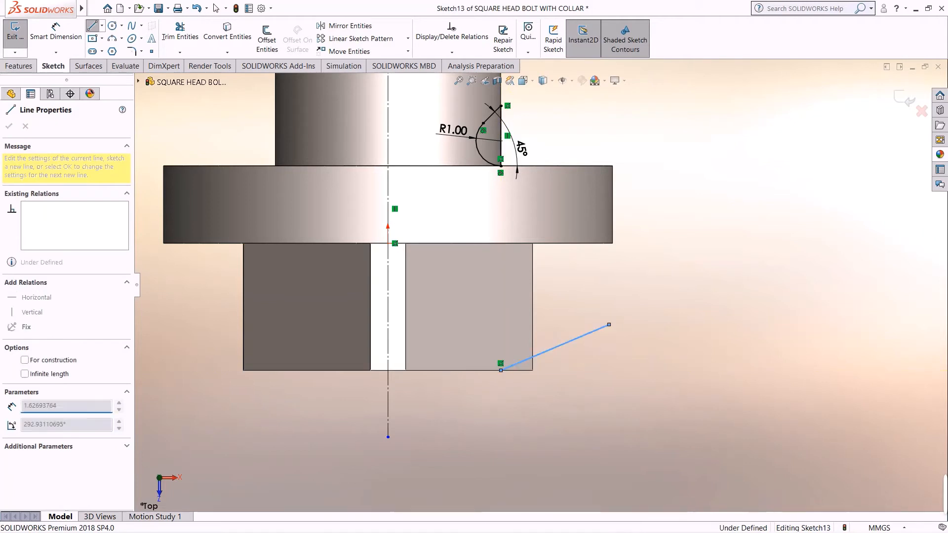
click(660, 453)
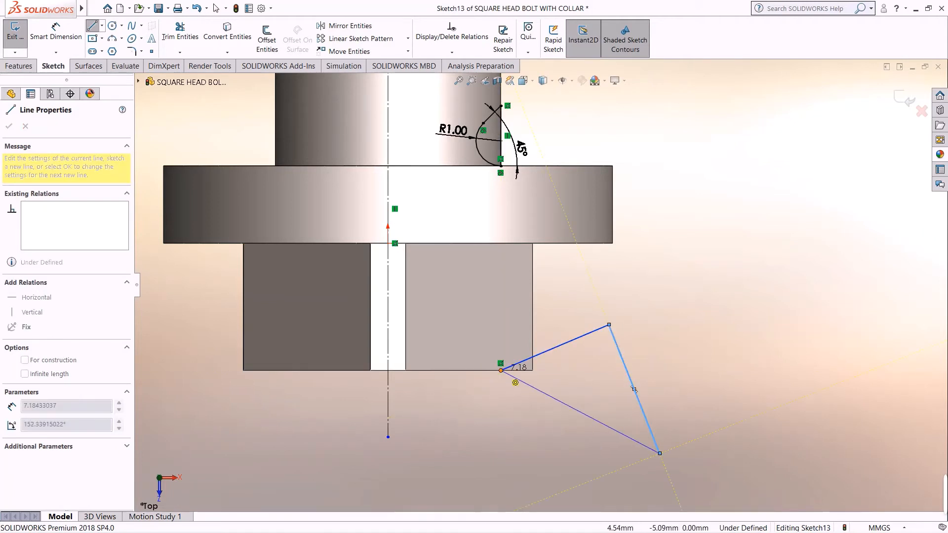
click(501, 369)
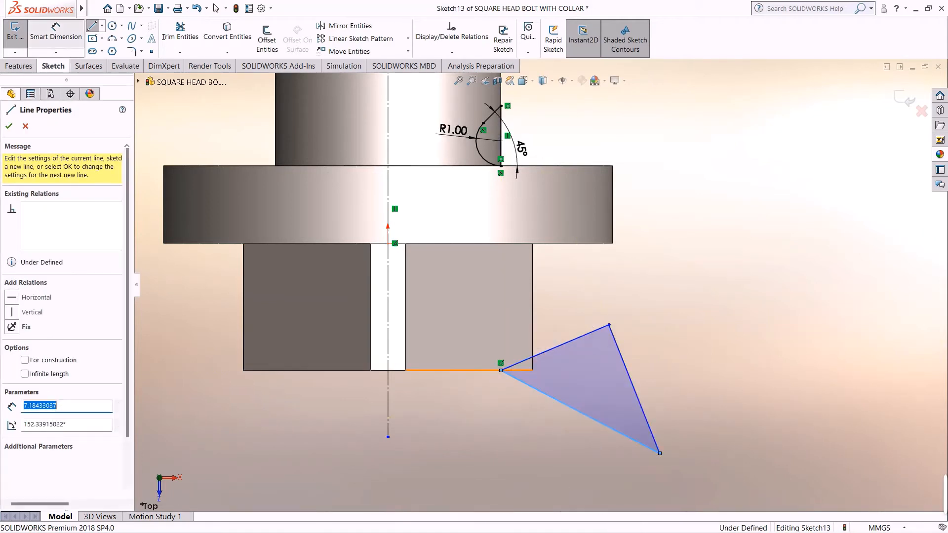
Dimension the distance from the centreline to the triangle's corner on the head's end edge and set it to 9/2 mm
click(56, 33)
click(388, 390)
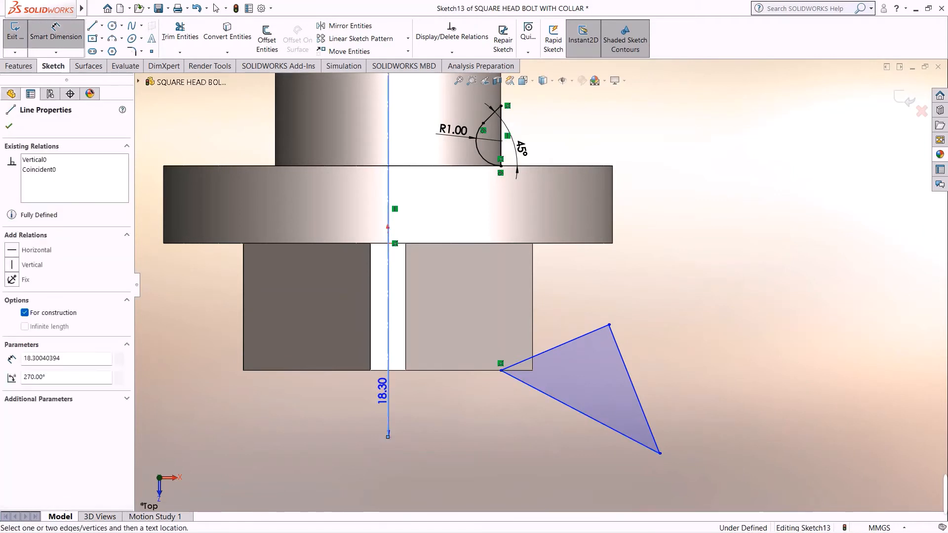
click(500, 370)
click(471, 415)
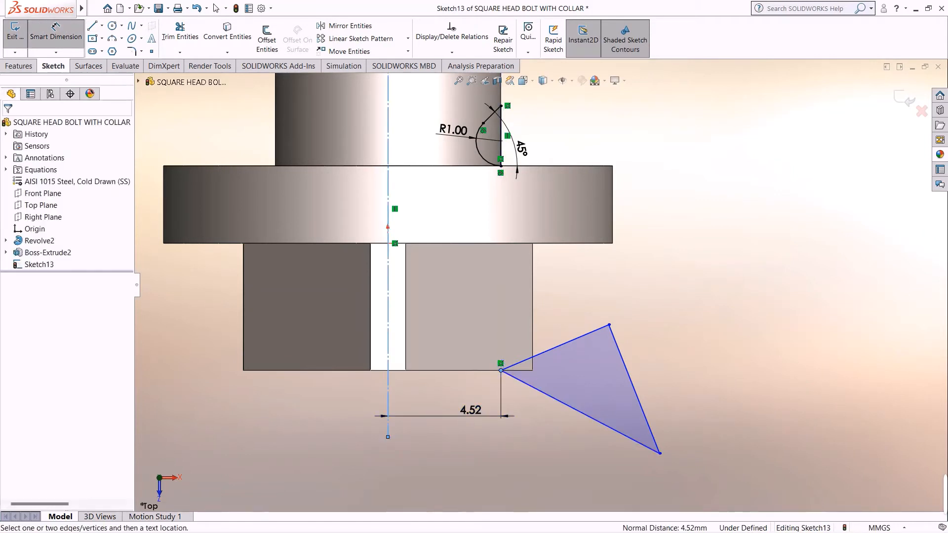
text(9/2)
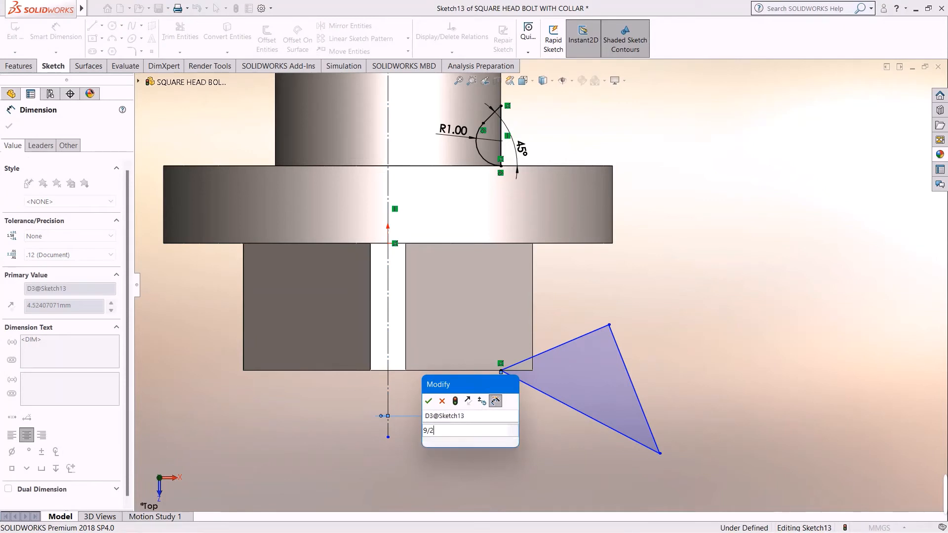
key(Escape)
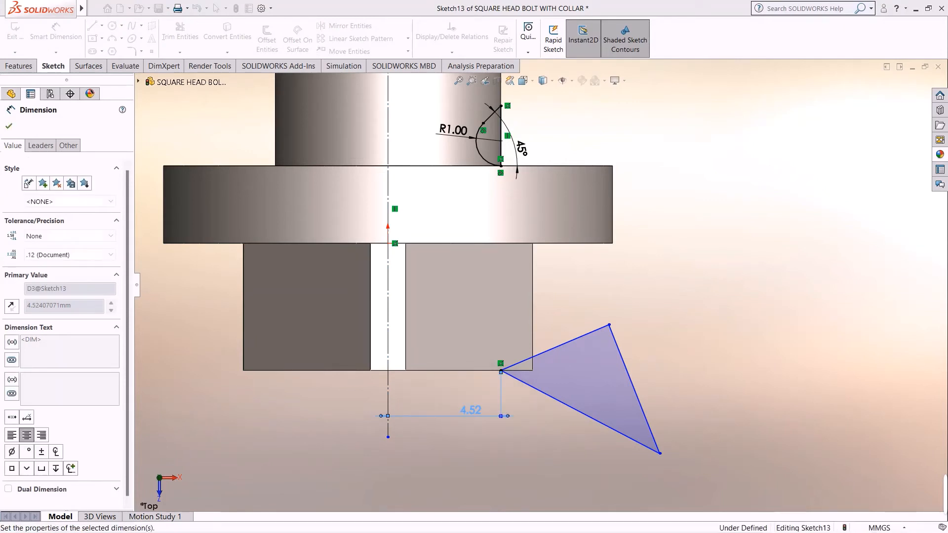
Dimension the angle between the triangle's upper side and the head's end edge and set it to 30°
scroll(500, 399, down, 1)
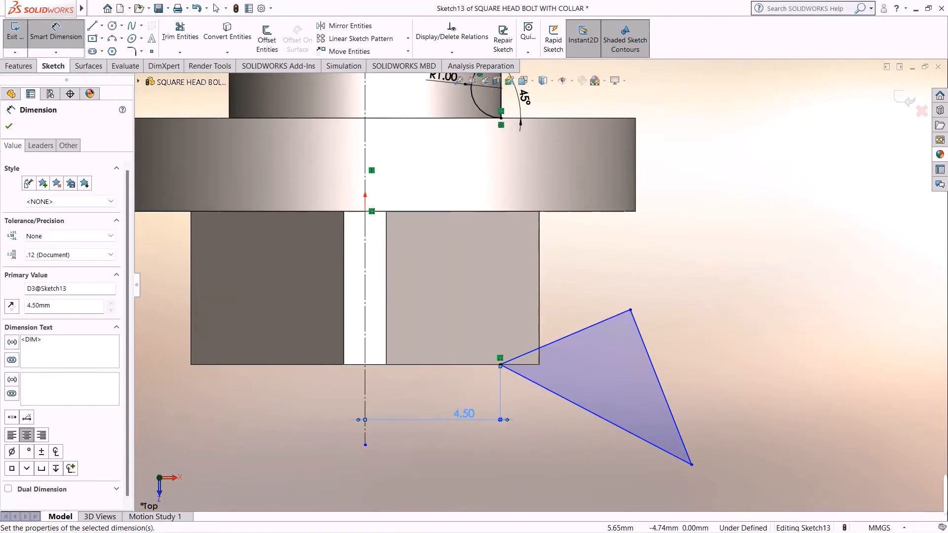
click(515, 358)
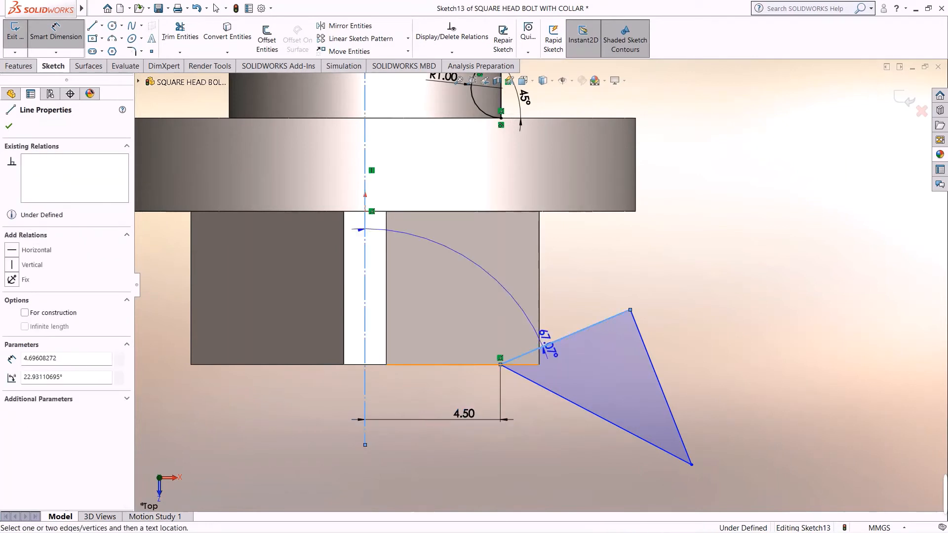
click(523, 364)
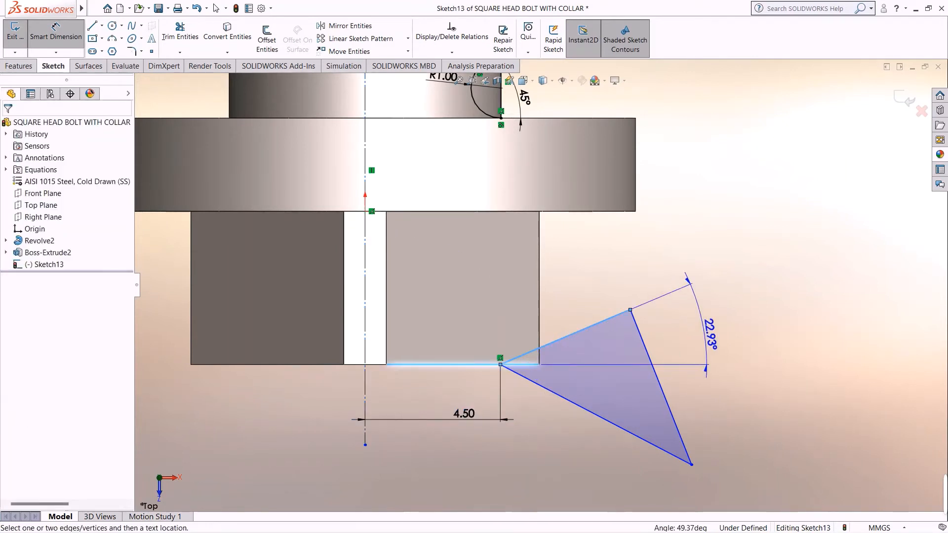
click(710, 335)
text(30)
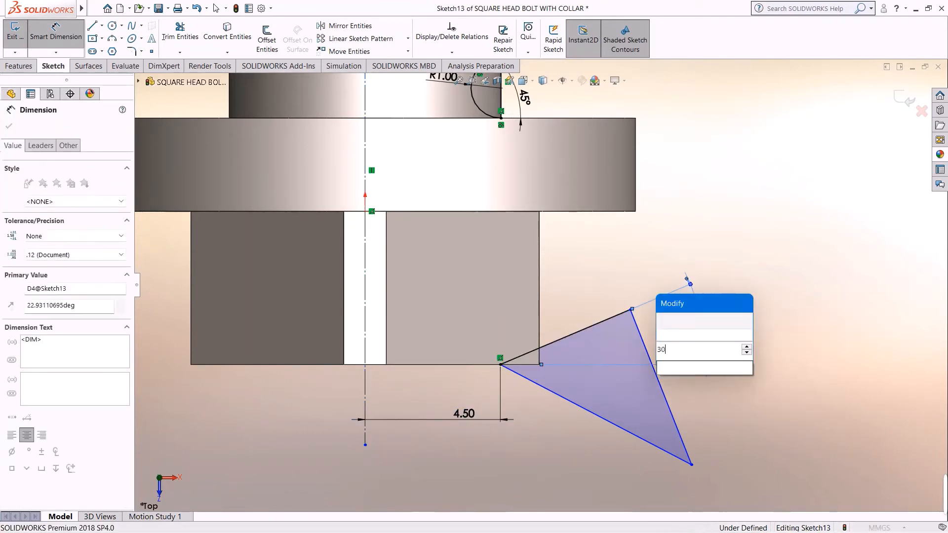
key(Escape)
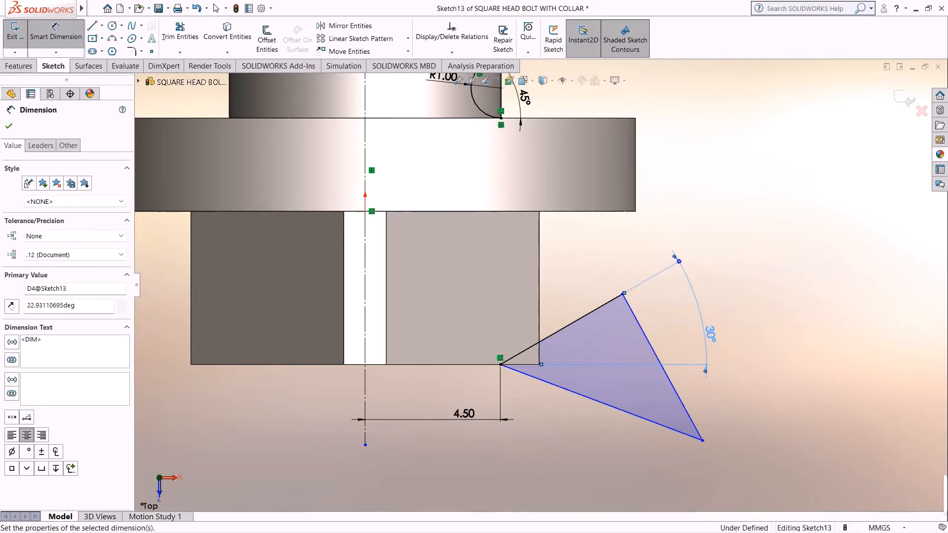
scroll(691, 341, up, 1)
scroll(592, 323, up, 1)
scroll(540, 286, up, 2)
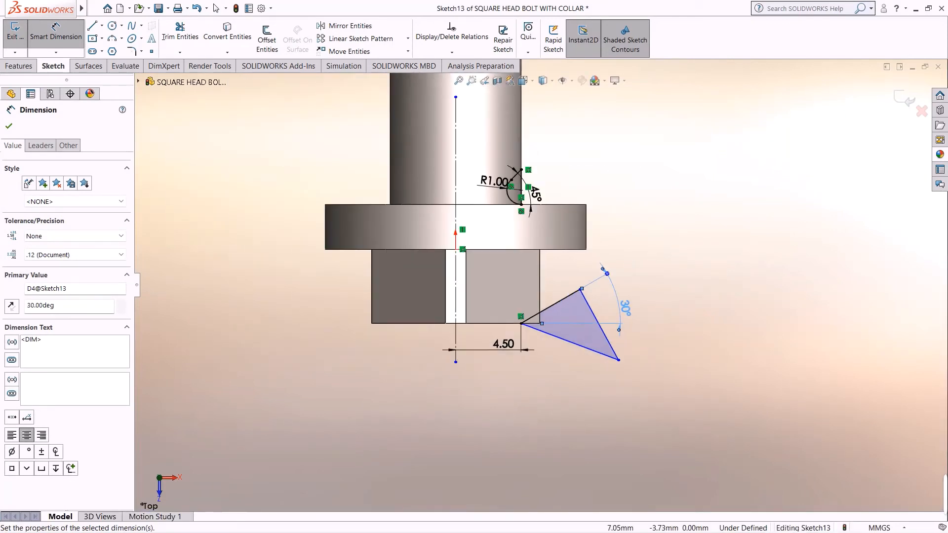
click(9, 126)
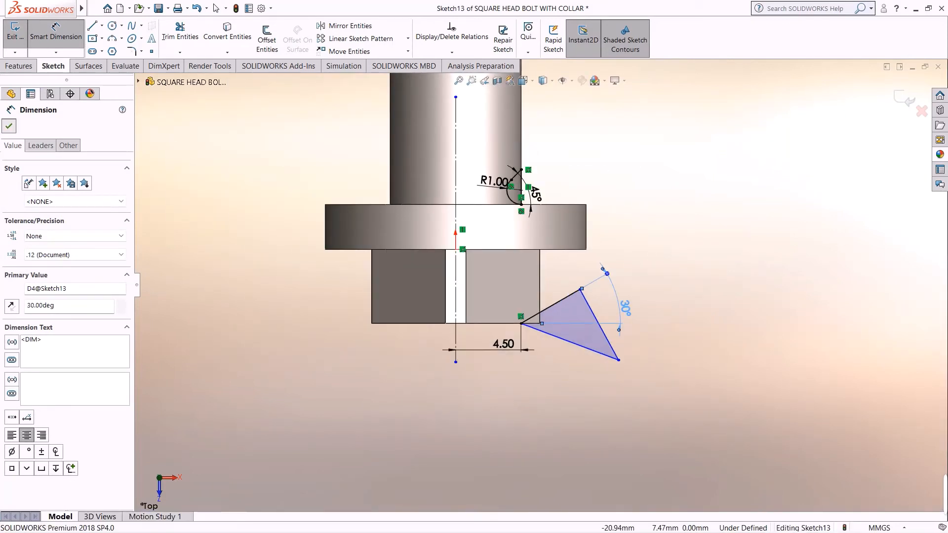
Create a 360° revolved cut of the undercut and bevel profiles about the sketch's centreline
click(19, 66)
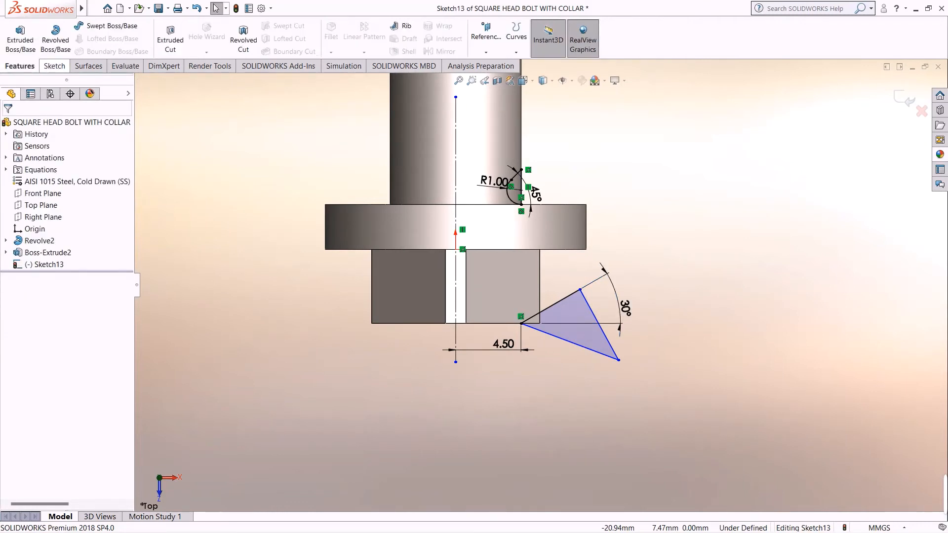
click(244, 37)
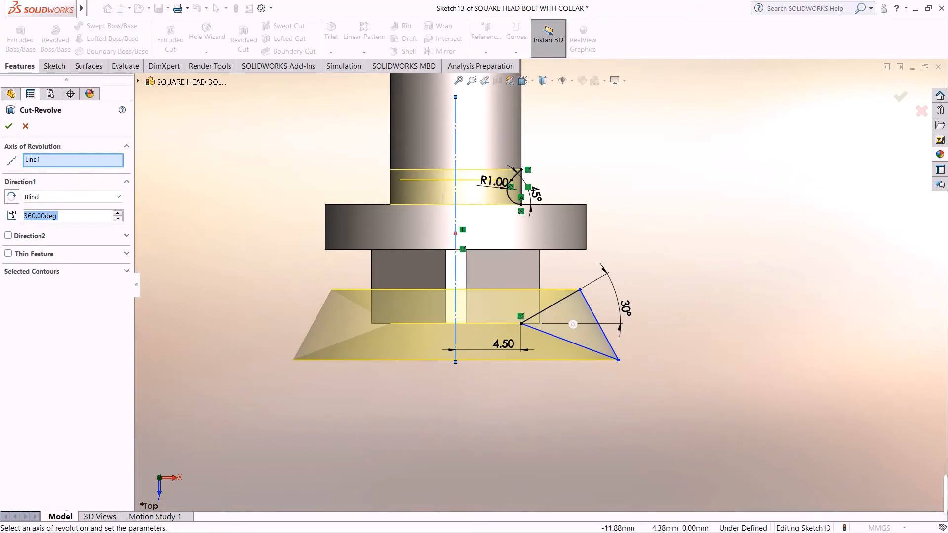
key(Return)
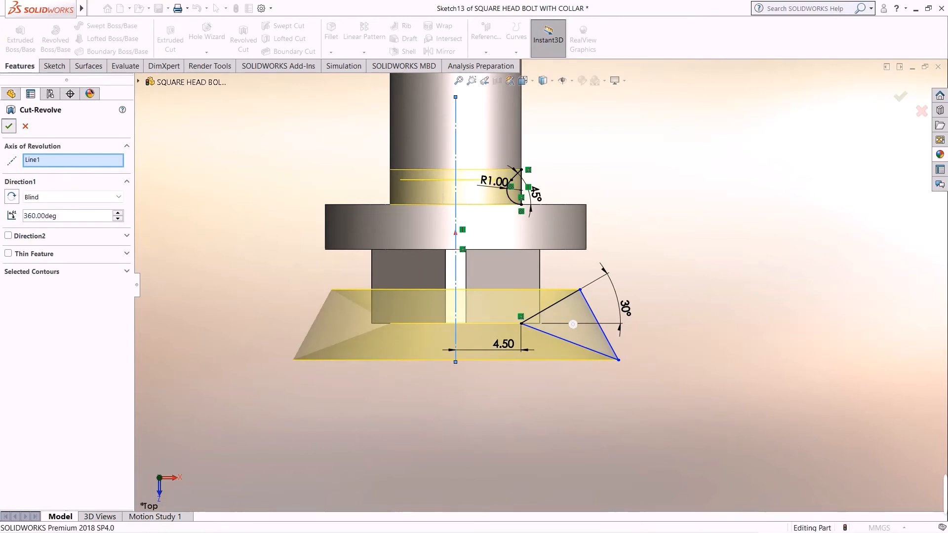
key(Escape)
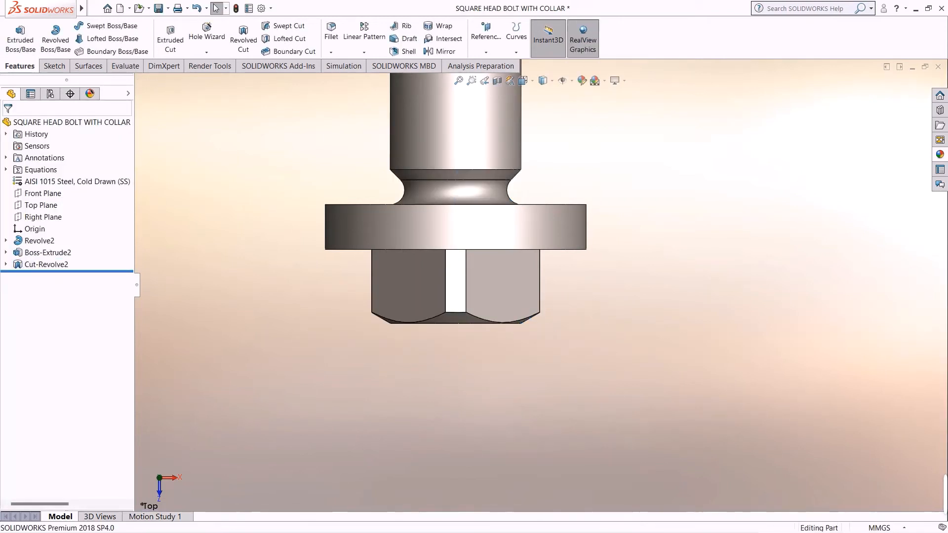
Start a Thread feature on the circular edge where the shank's end chamfer meets its cylindrical face
scroll(541, 285, up, 6)
middle_drag(513, 256, 459, 203)
middle_drag(547, 335, 545, 314)
scroll(545, 315, down, 3)
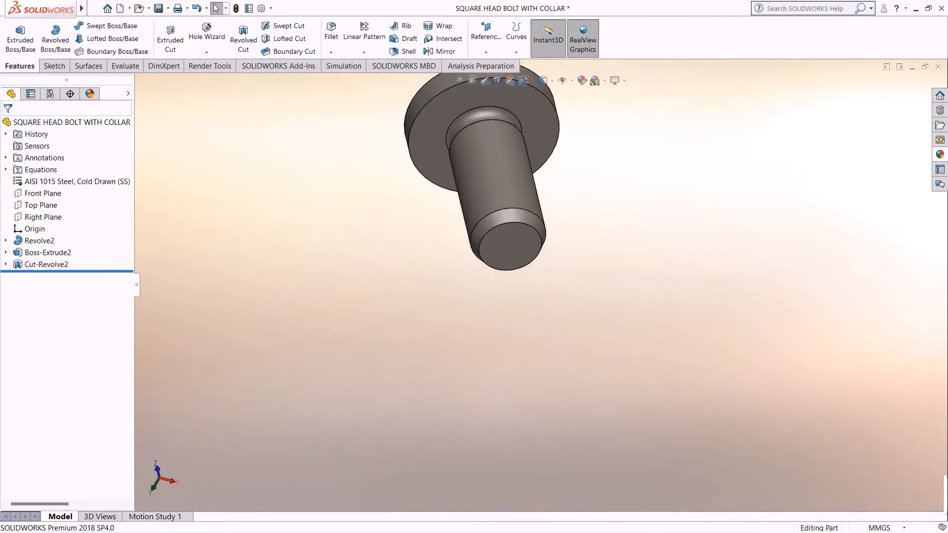
scroll(543, 296, up, 4)
scroll(503, 119, down, 2)
scroll(608, 414, down, 1)
middle_drag(587, 341, 494, 259)
click(206, 52)
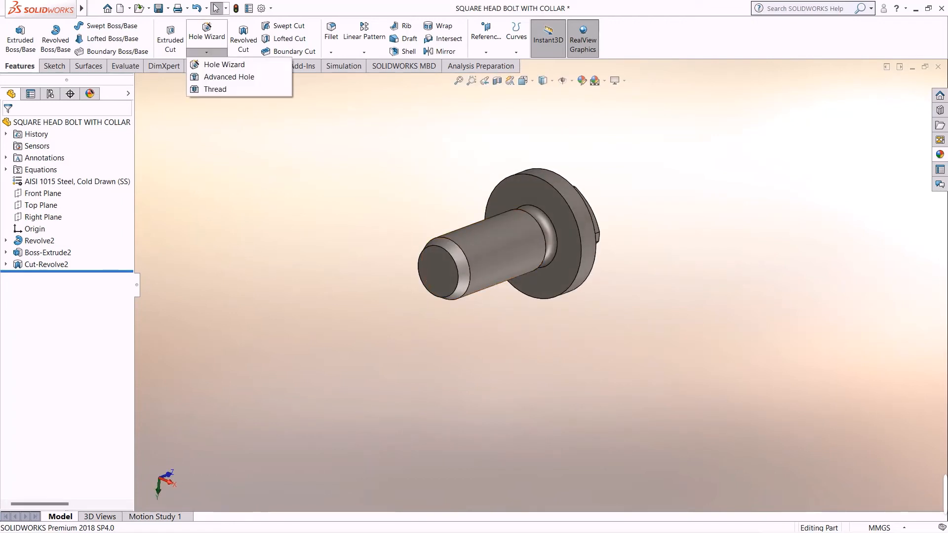
click(216, 90)
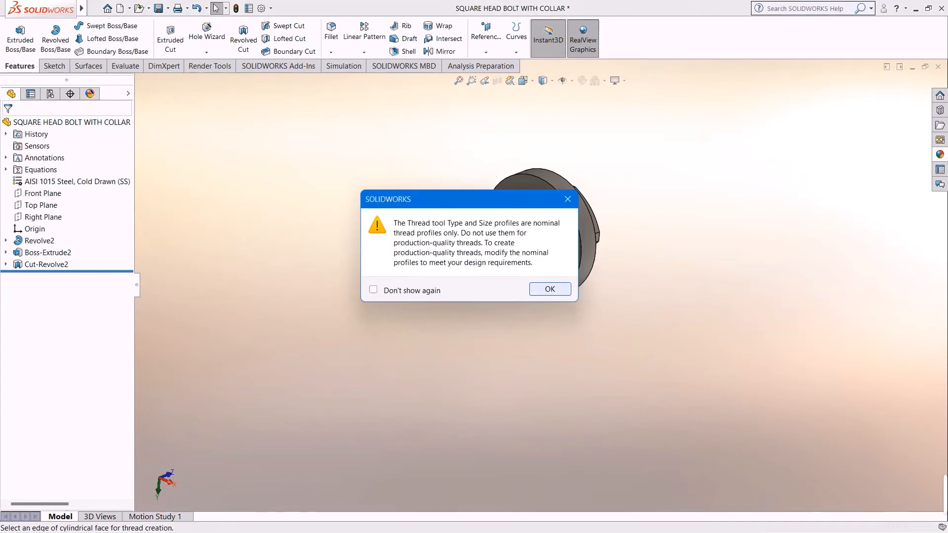
click(548, 289)
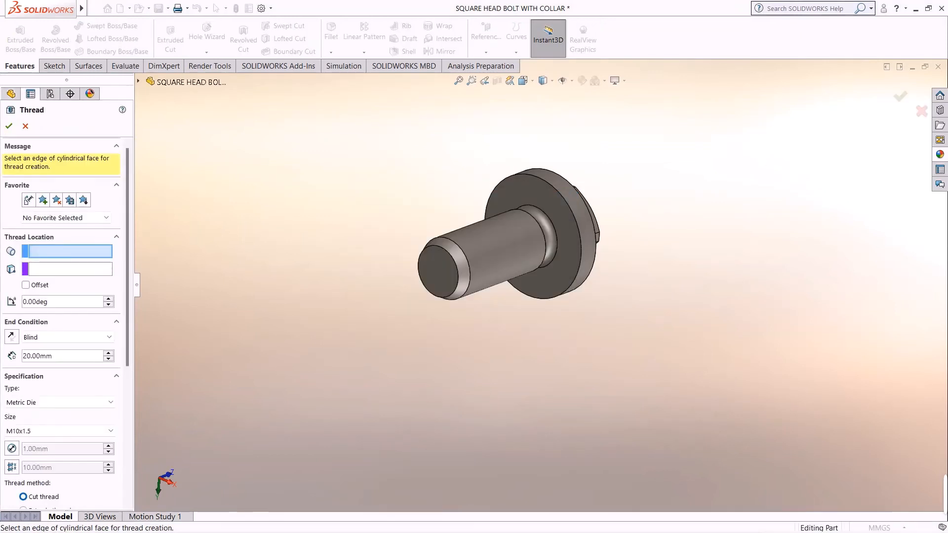
click(461, 250)
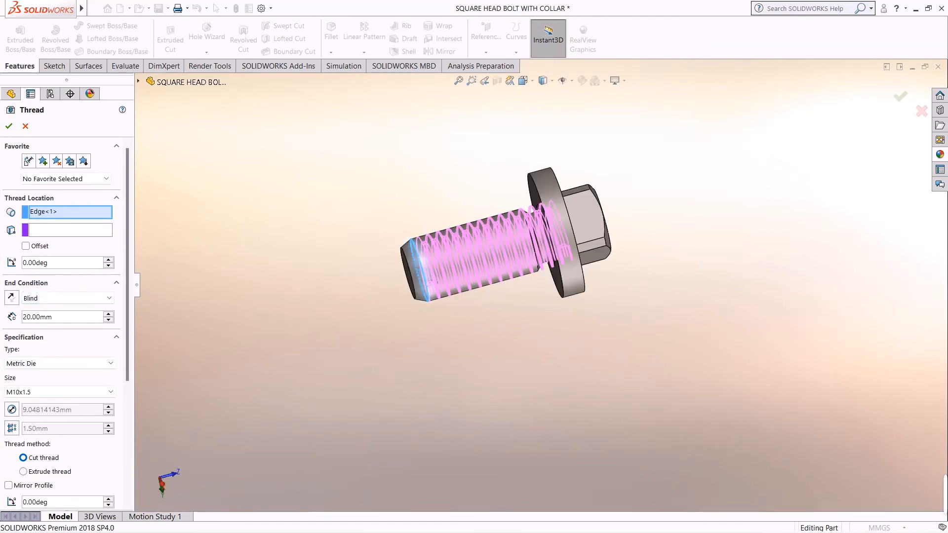
Offset the thread start 3 mm in the reversed direction, choose size M10x1.5 and create the 20 mm blind cut thread
click(26, 246)
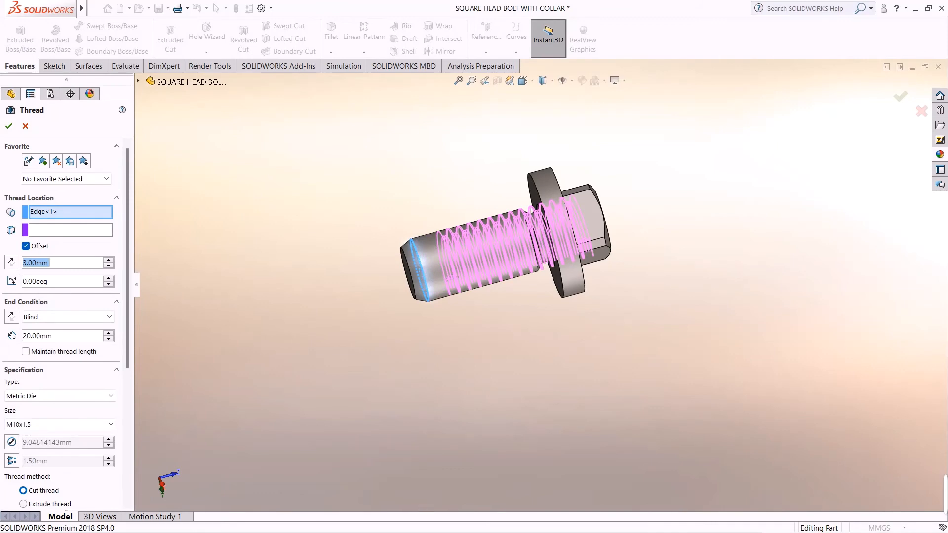
click(12, 263)
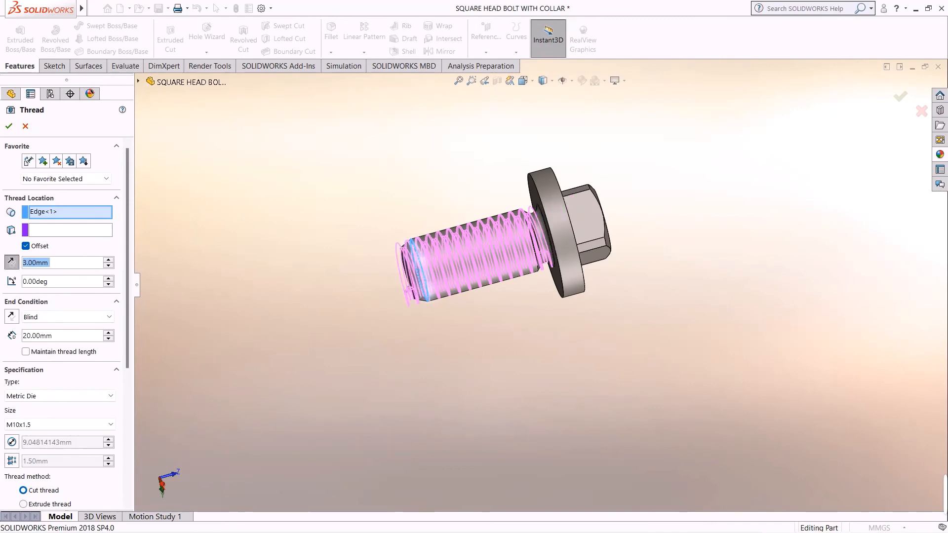
middle_drag(420, 276, 556, 252)
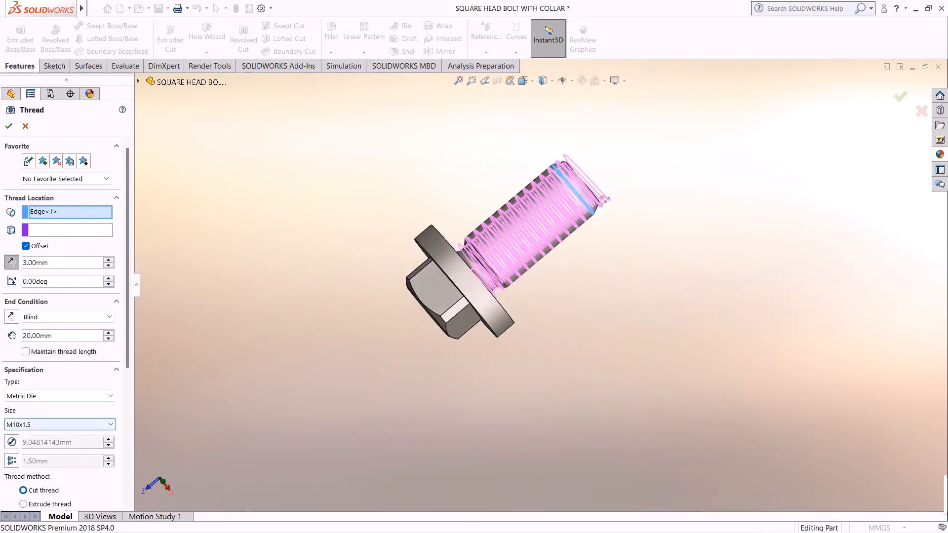
click(59, 424)
click(40, 171)
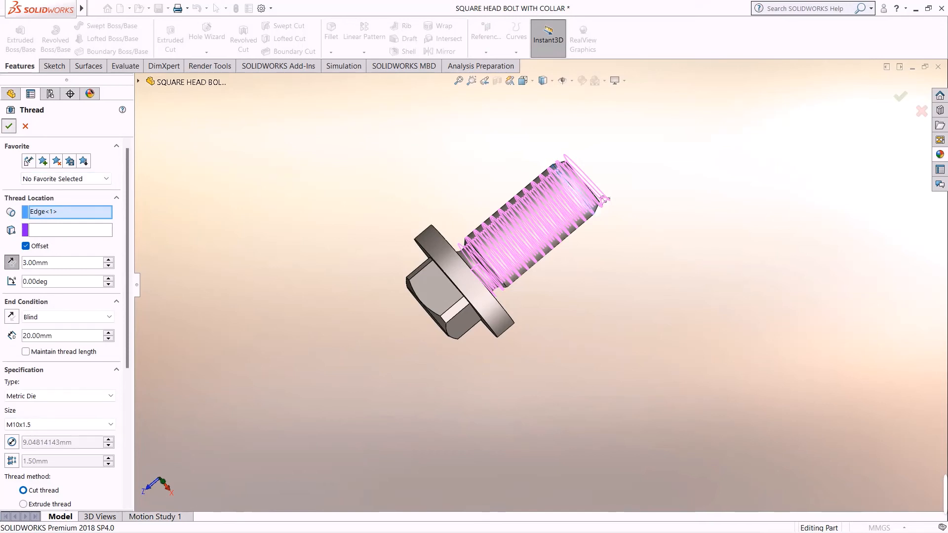
click(9, 126)
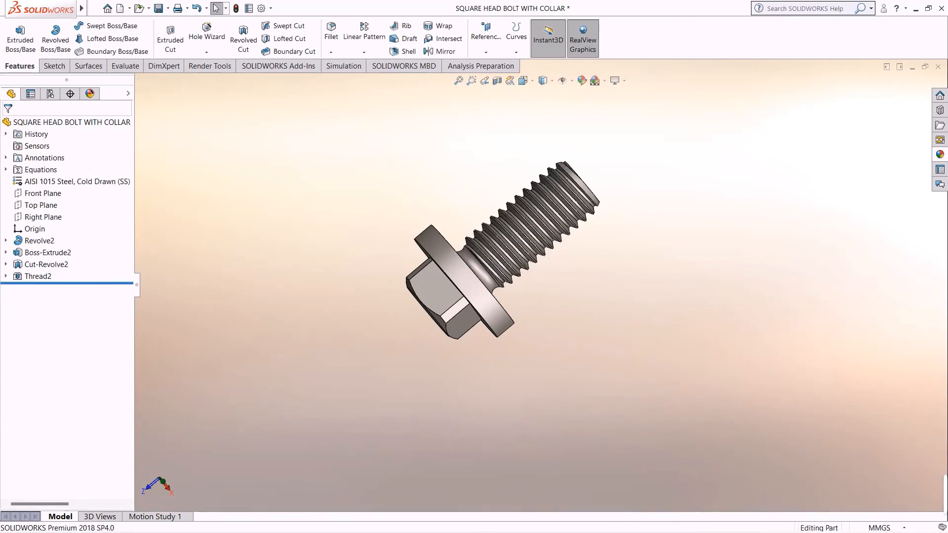
Open a new sketch on the circular end face of the square head and view it face-on
middle_drag(419, 277, 760, 311)
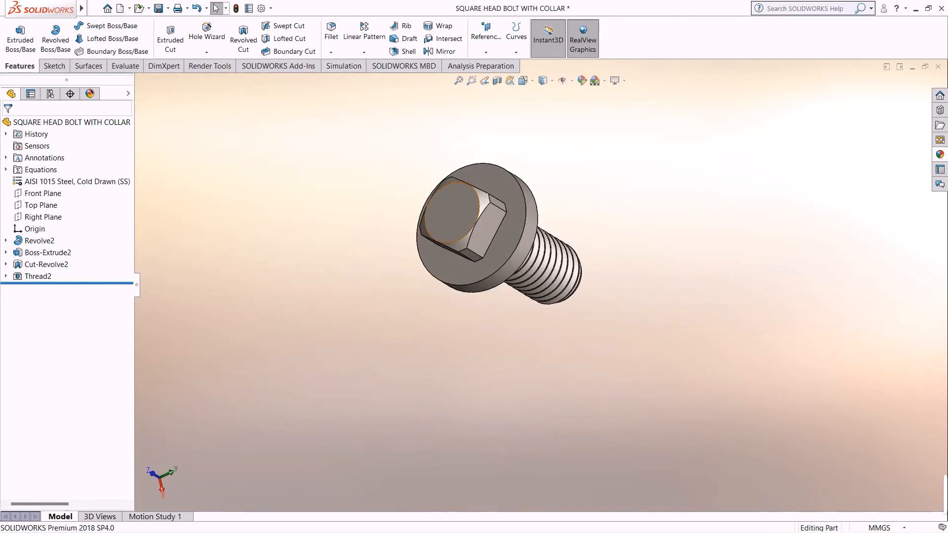
click(451, 213)
right_click(453, 211)
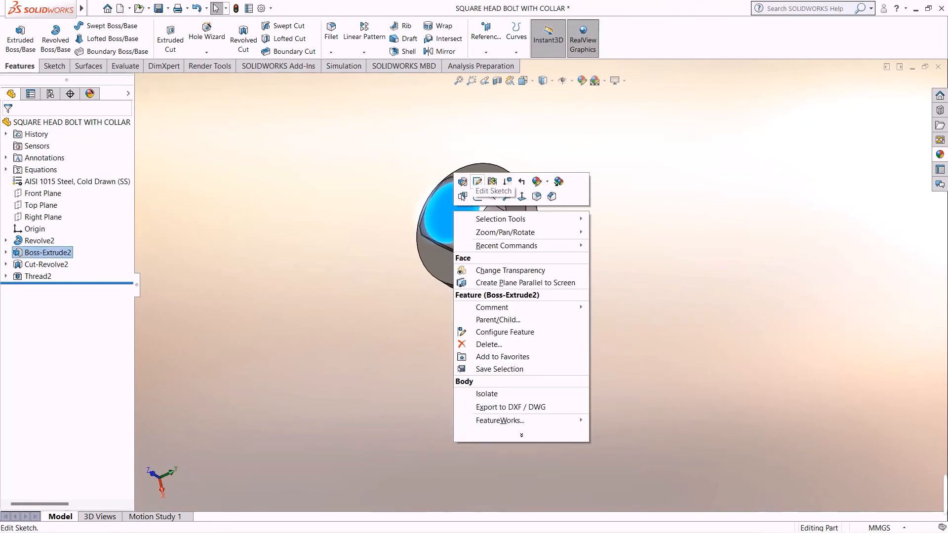
click(491, 184)
right_click(48, 289)
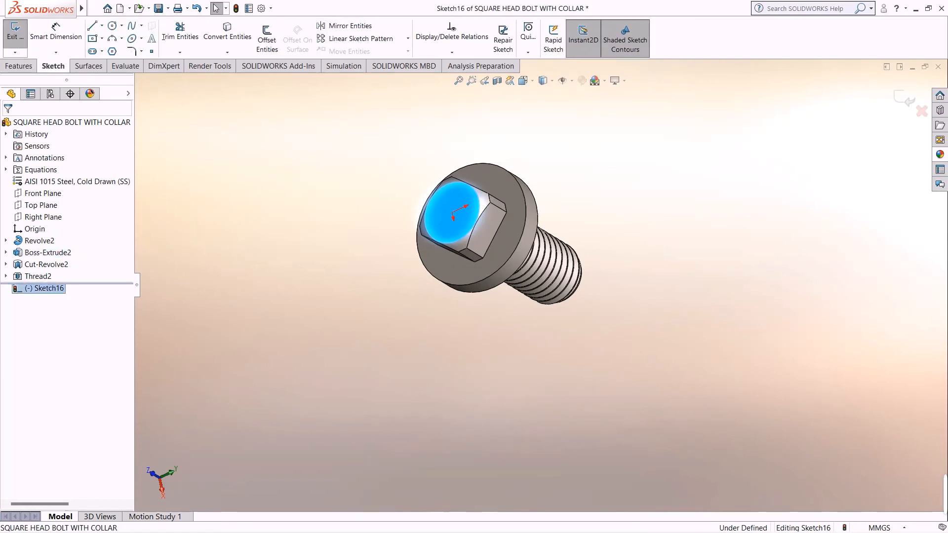
click(74, 277)
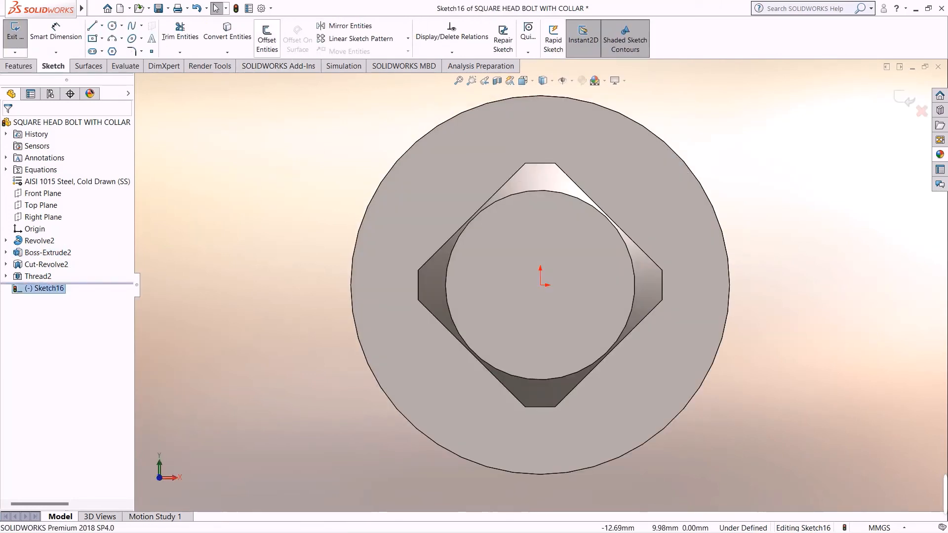
Offset the head face's circular edge 0.5 mm inward in the sketch, with the dimension added
click(267, 38)
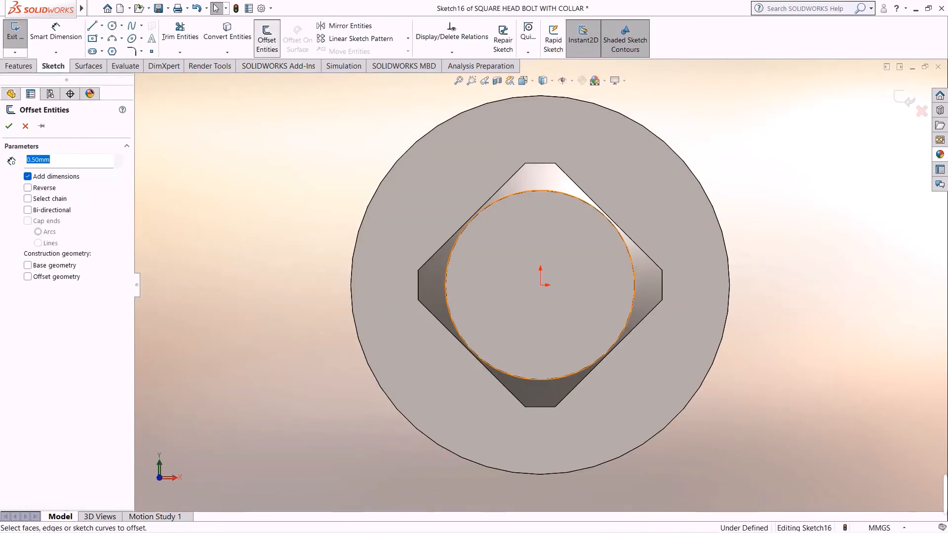
click(28, 188)
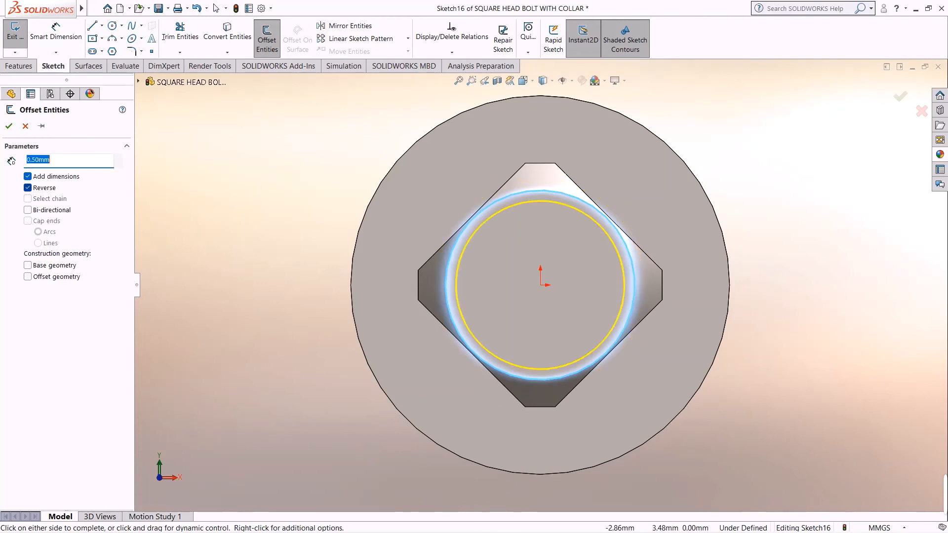
click(9, 126)
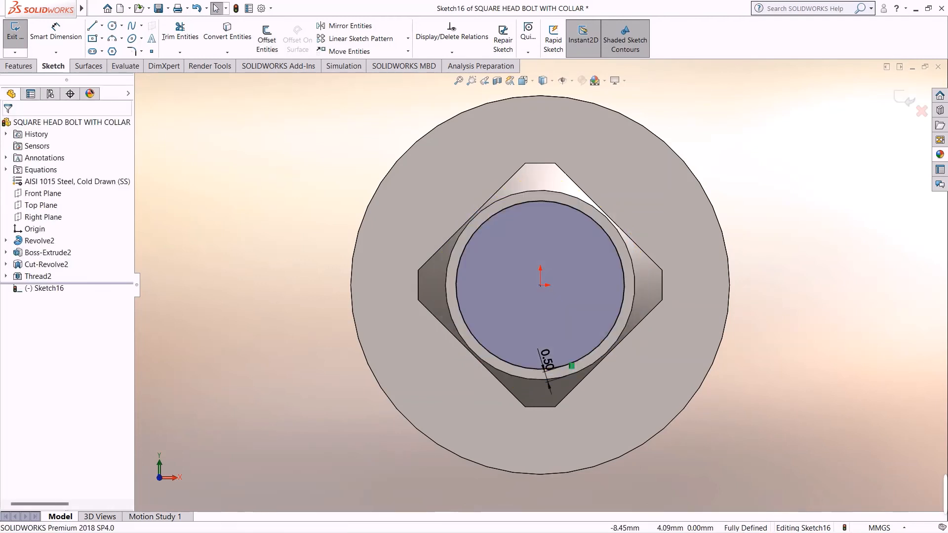
Cut-extrude the offset circle 0.5 mm blind into the head to form a shallow circular recess
click(18, 66)
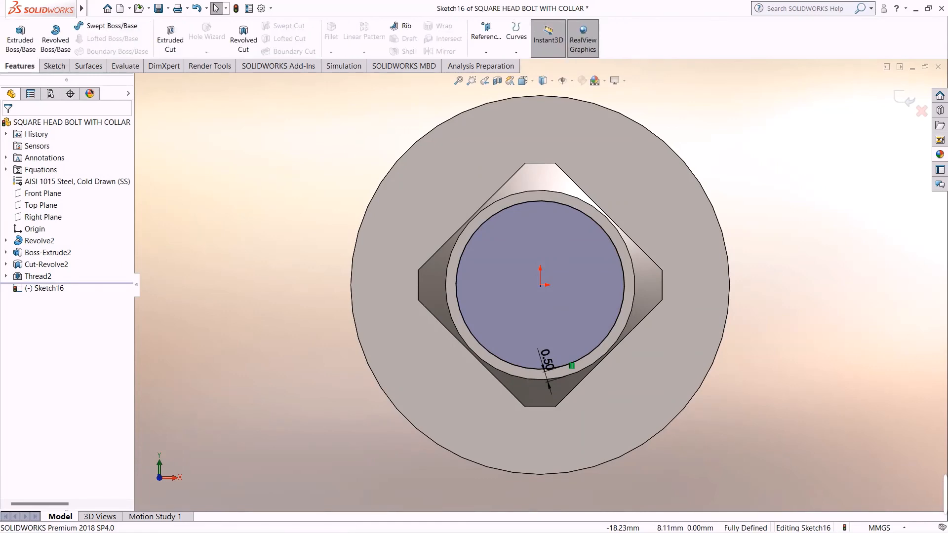
click(170, 40)
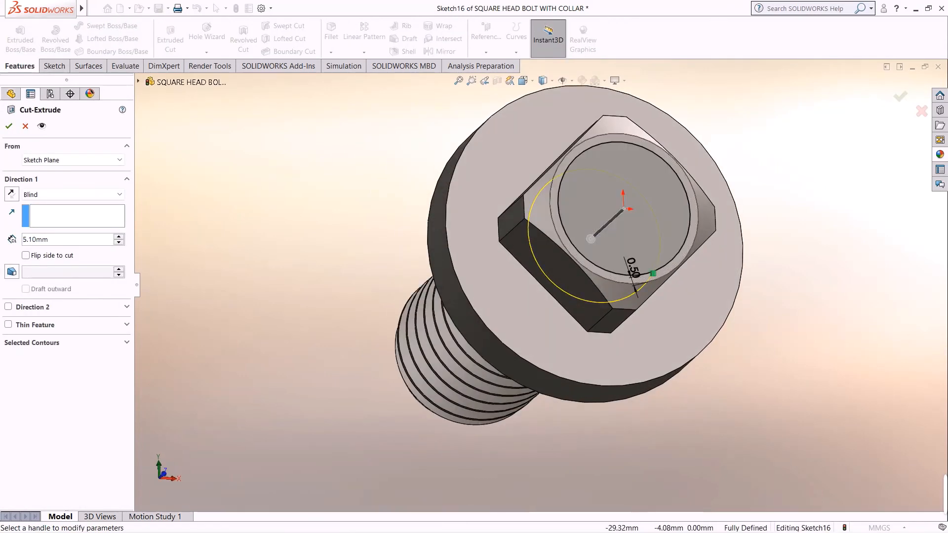
text(0.5)
key(Return)
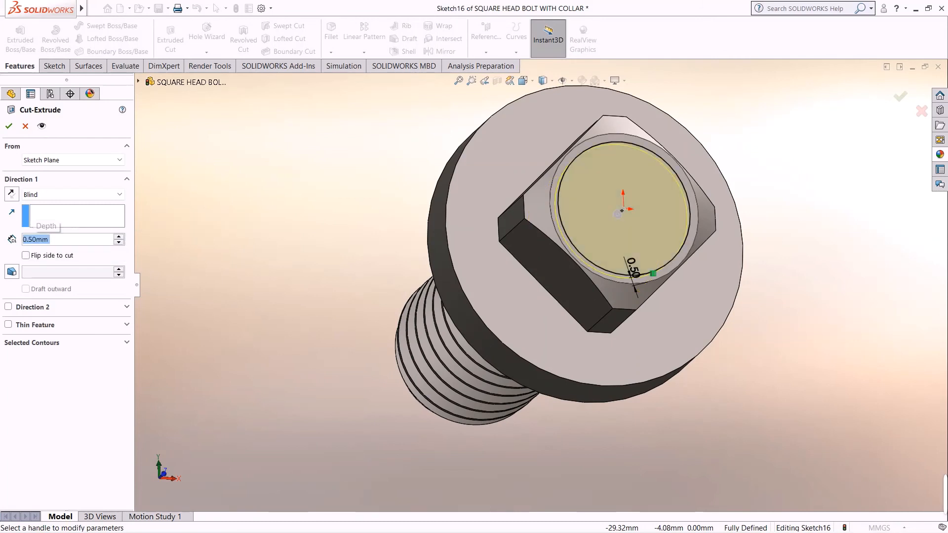
key(Return)
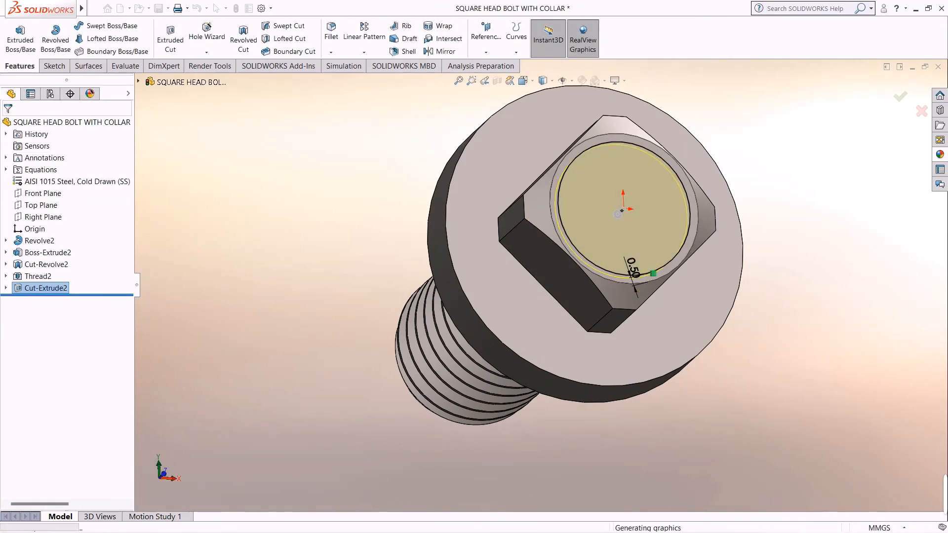
Fillet the circular edge at the floor of the head recess with a 0.5 mm radius
click(331, 31)
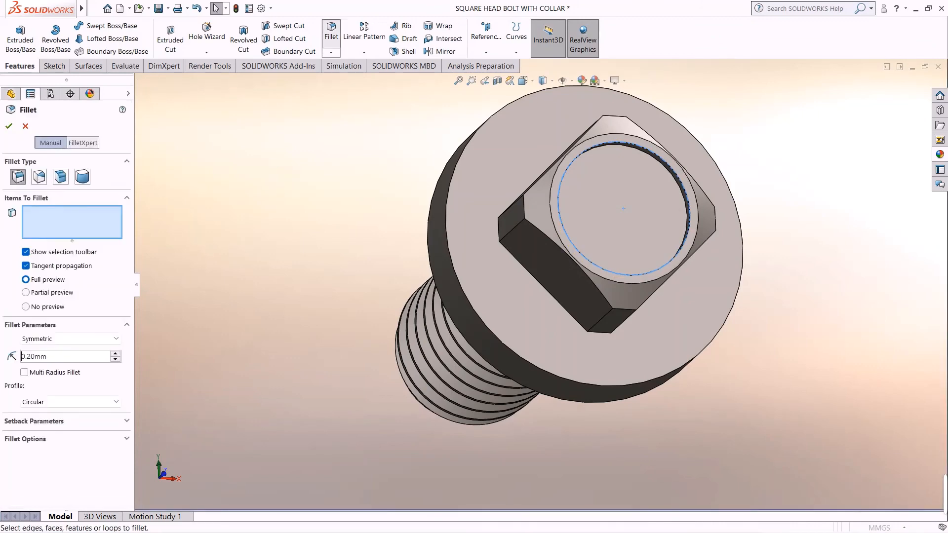
scroll(617, 148, down, 2)
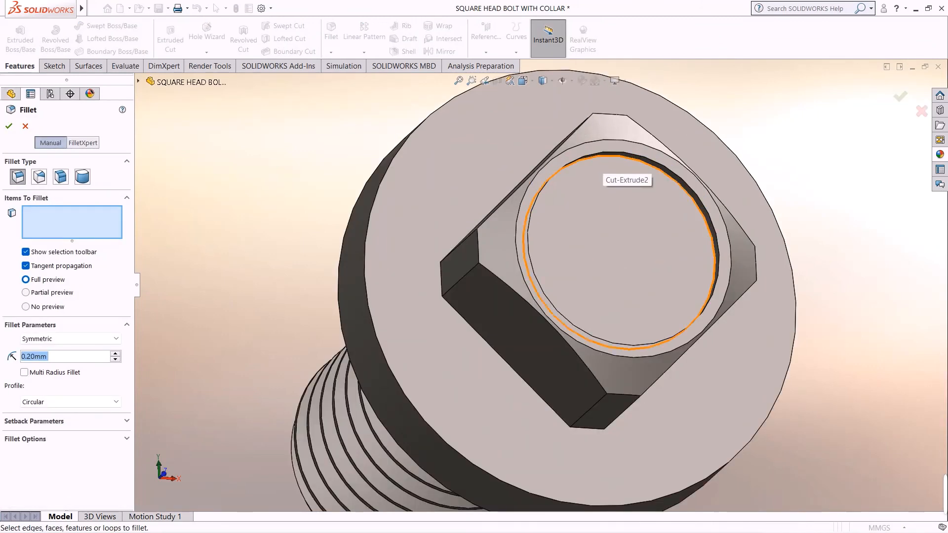
click(596, 158)
scroll(596, 158, up, 2)
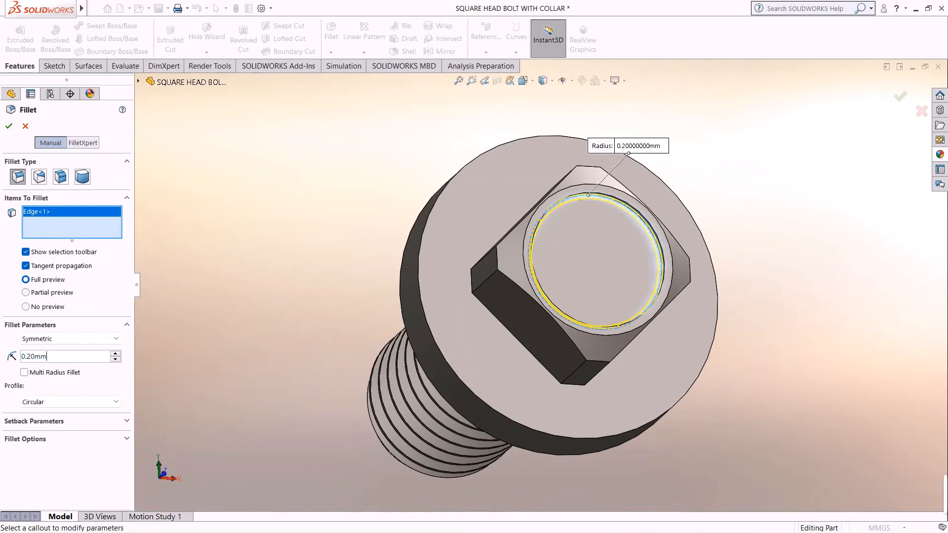
text(5)
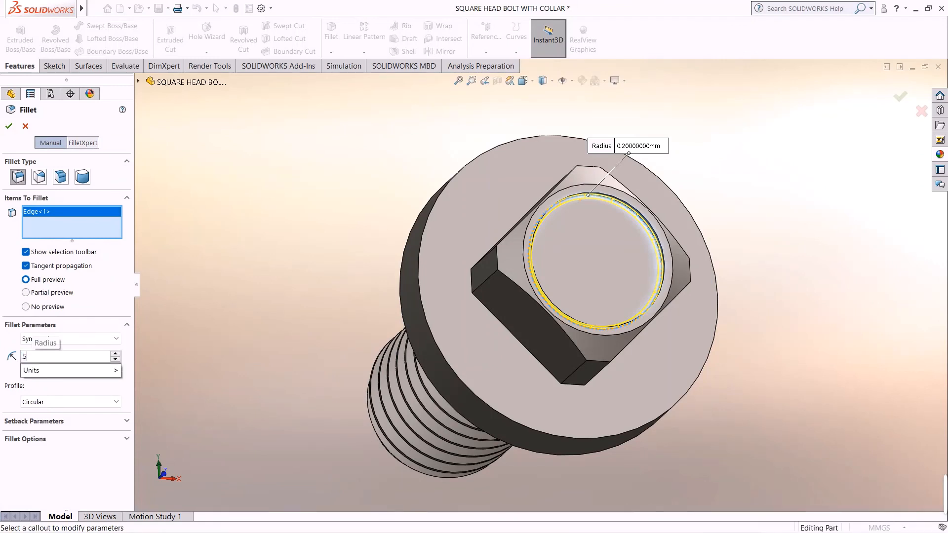
key(Return)
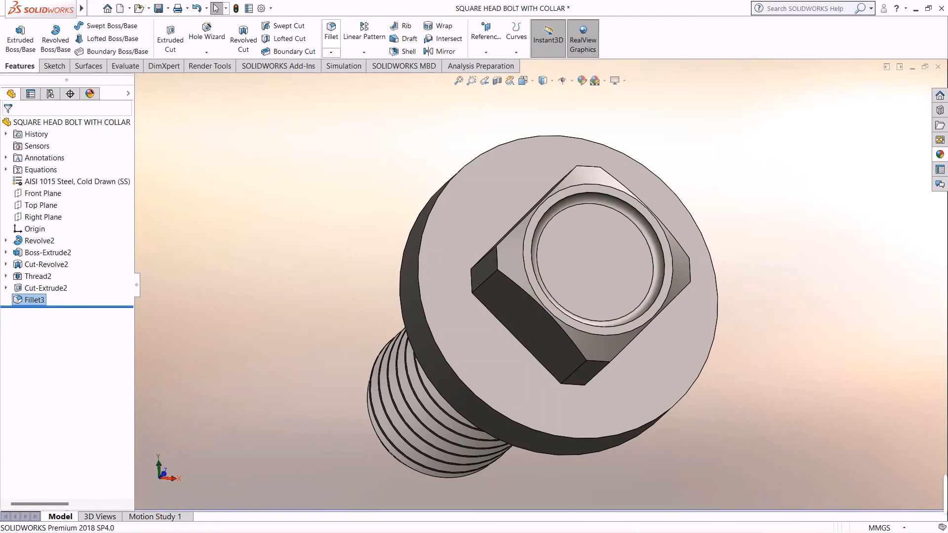
Fillet the collar's outer circular edge on the head side with a 0.2 mm radius
click(331, 32)
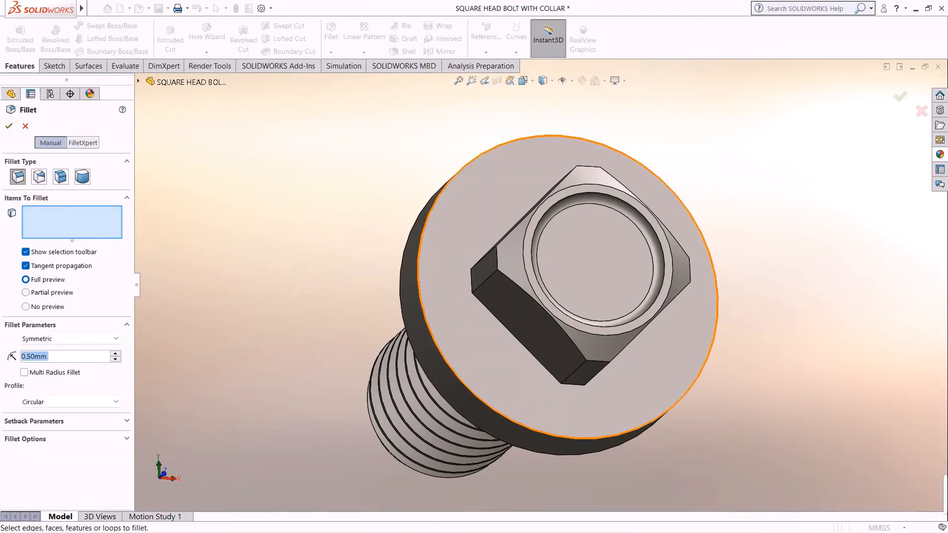
click(420, 253)
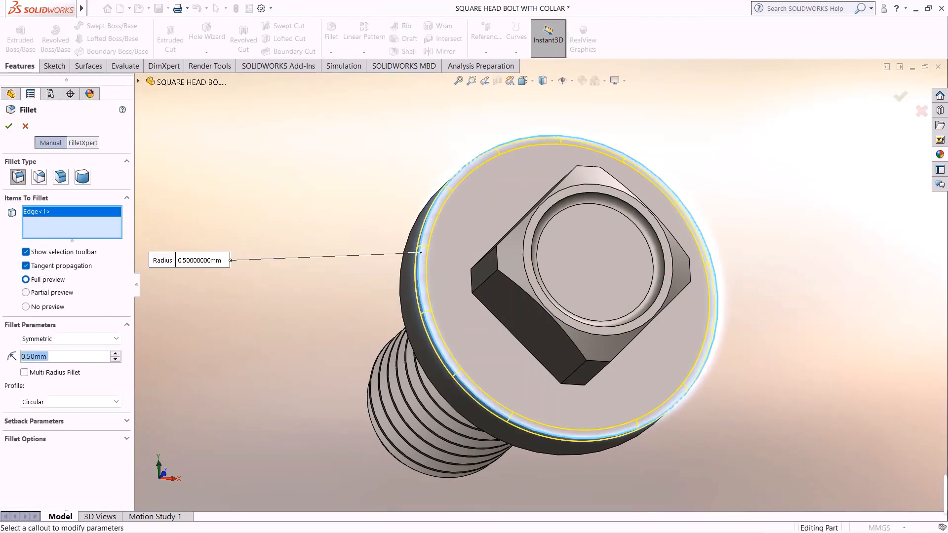
key(BackSpace)
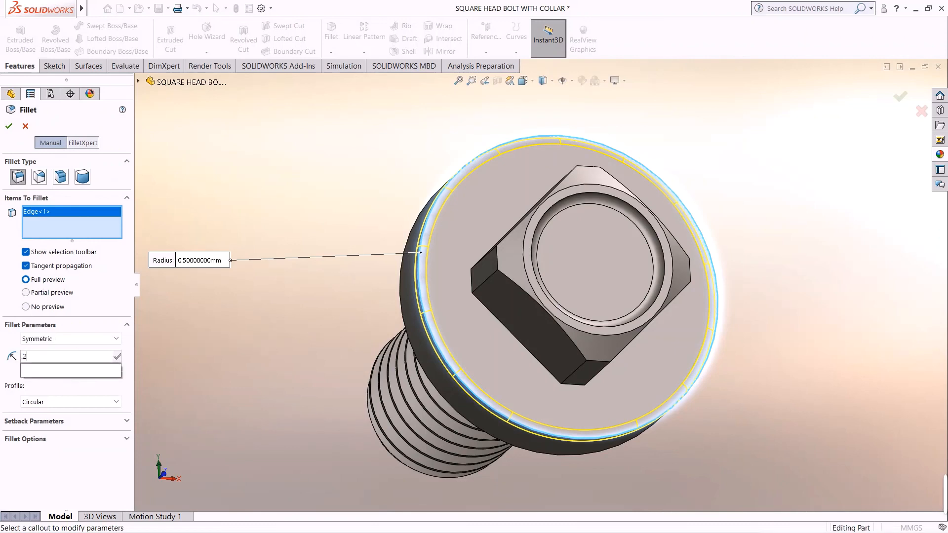
text(.2)
key(Return)
key(Return)
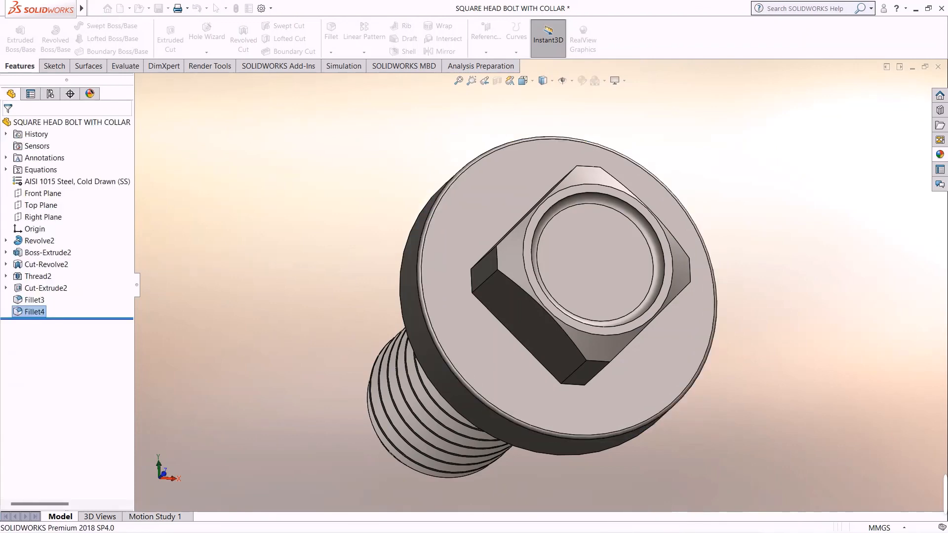
Examine the bolt's head, collar and threaded shank from several sides
key(z)
key(F9)
key(z)
middle_drag(493, 316, 420, 324)
scroll(533, 361, down, 2)
scroll(533, 360, down, 2)
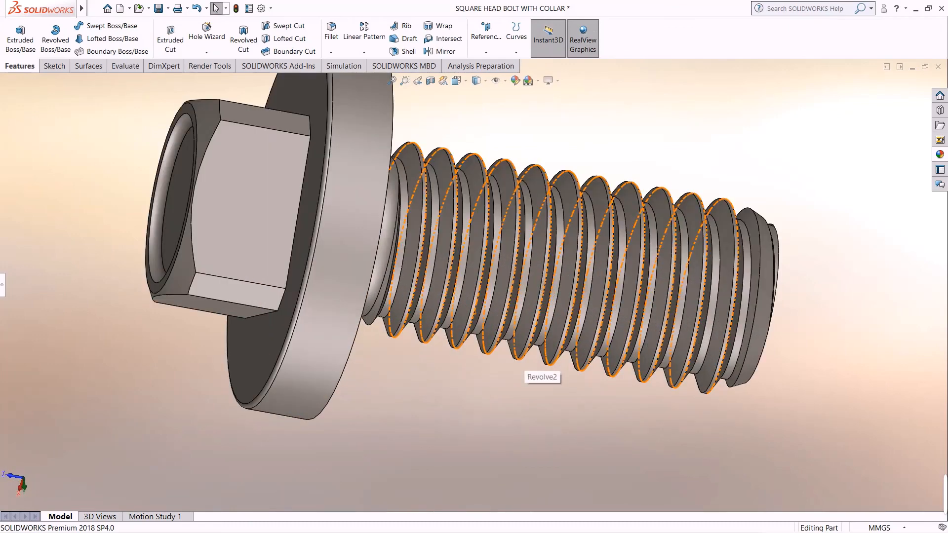
scroll(538, 369, up, 3)
middle_drag(536, 316, 247, 321)
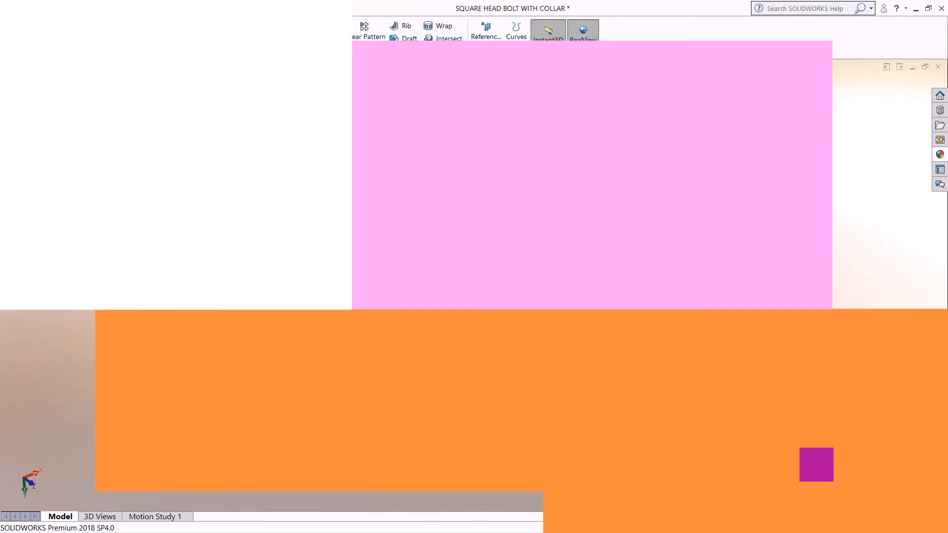